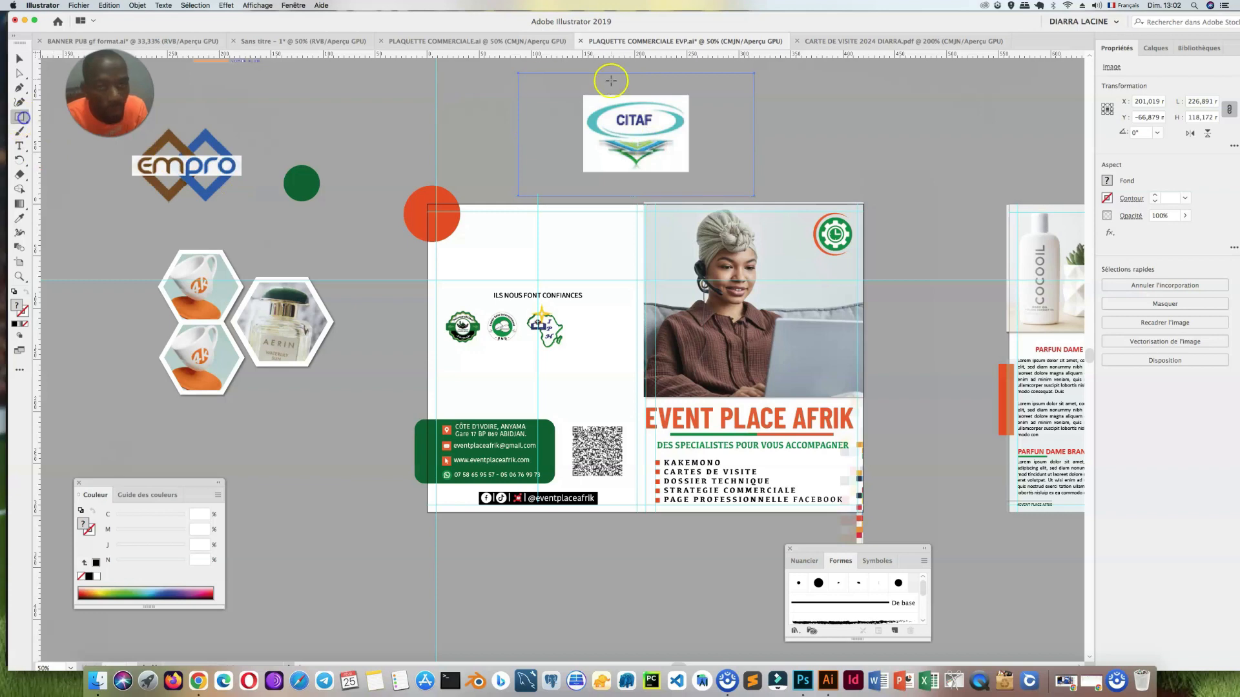
Step: Mask the CITAF image with a rectangle around the logo, scale it to about 49 × 35 mm and place it at the end of the client logo row
left_click_drag(582, 95, 689, 171)
key("v")
left_click_drag(796, 165, 651, 144)
right_click(650, 144)
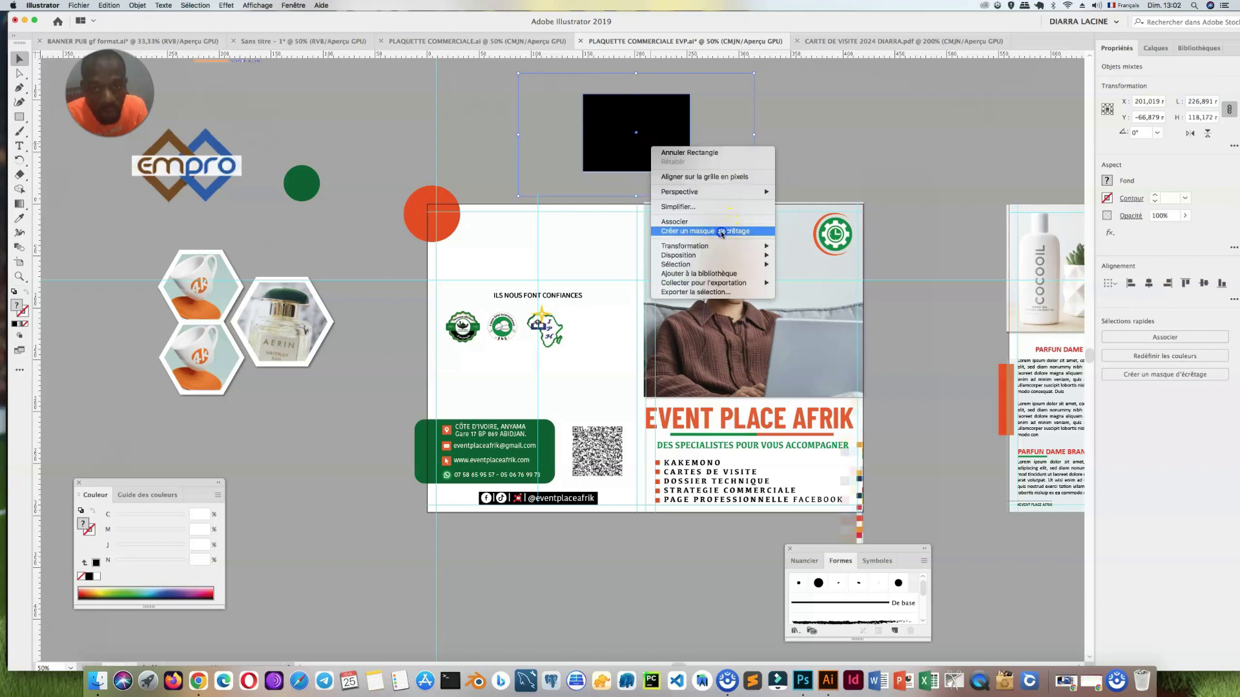
left_click(723, 232)
left_click_drag(654, 159, 608, 336)
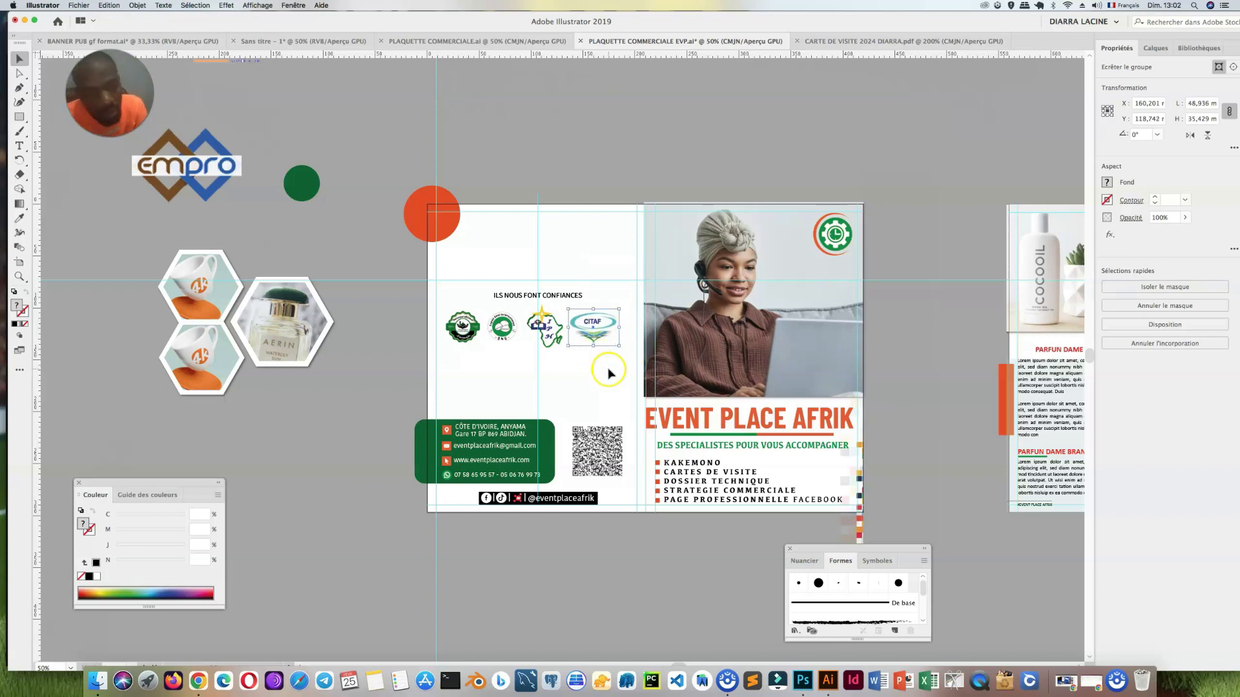
Step: Scale the EMPRO logo down to about 65 × 37 mm and place it beneath the first client logos
left_click_drag(195, 161, 443, 325)
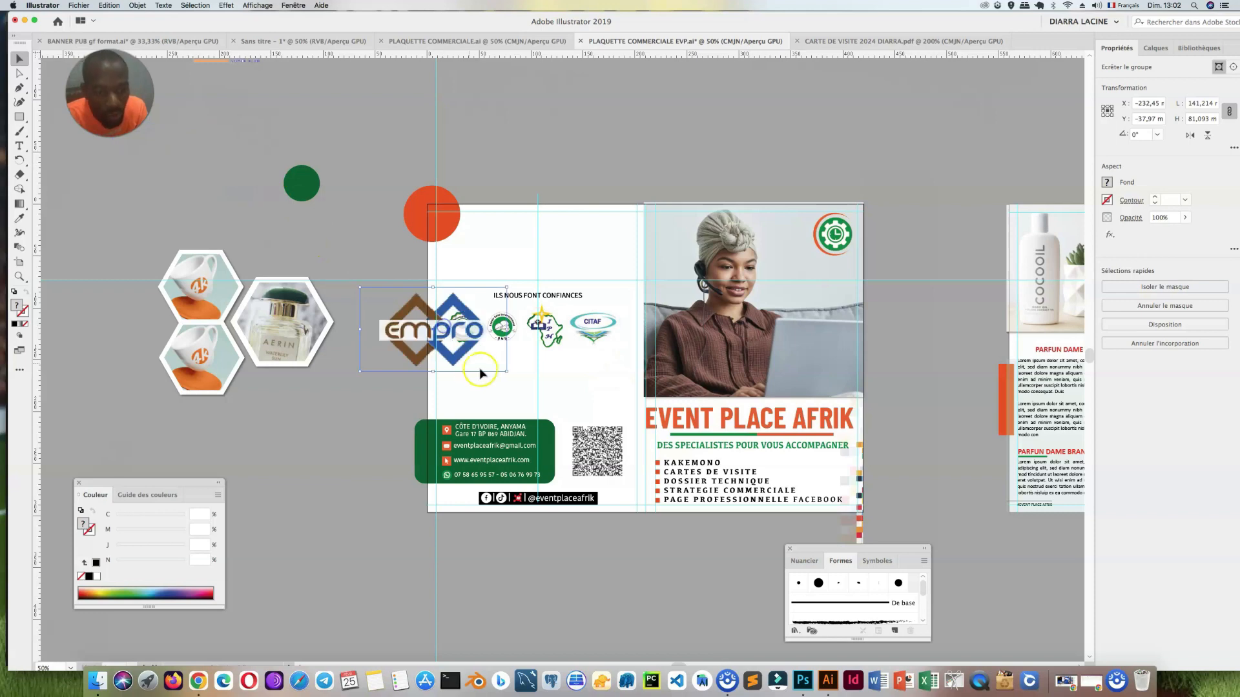
mouse_move(506, 371)
left_mouse_down()
mouse_move(439, 332)
mouse_move(473, 373)
mouse_move(507, 386)
mouse_move(483, 365)
left_mouse_up()
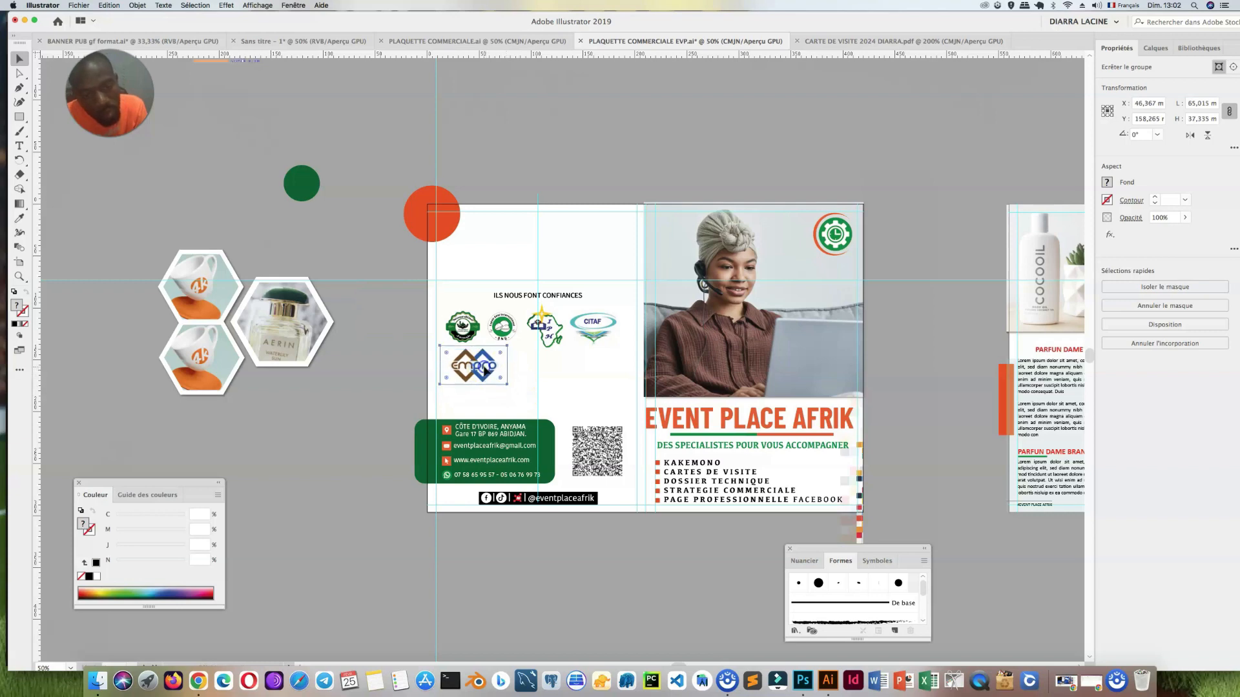
Step: Move the round green mutuelle logo above the page farther left on the pasteboard, past the blue and orange triangle logo
key("super+minus")
key("super+minus")
left_click(534, 157)
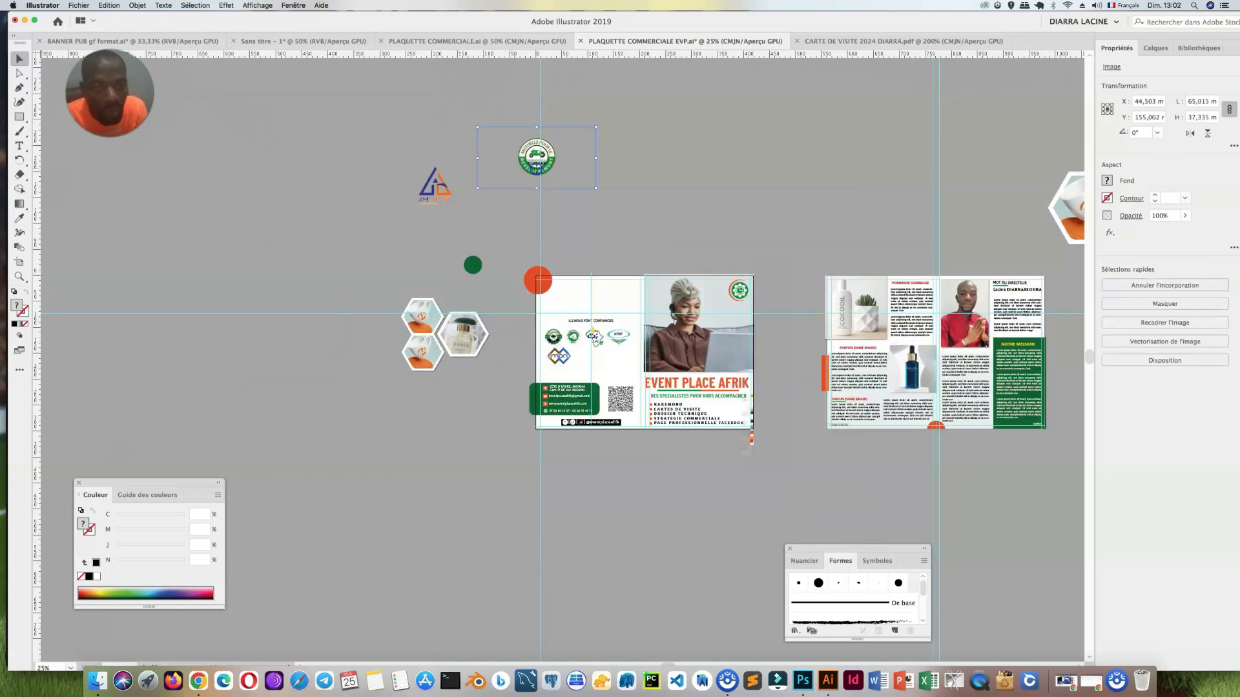
left_click_drag(533, 158, 311, 164)
left_click(19, 115)
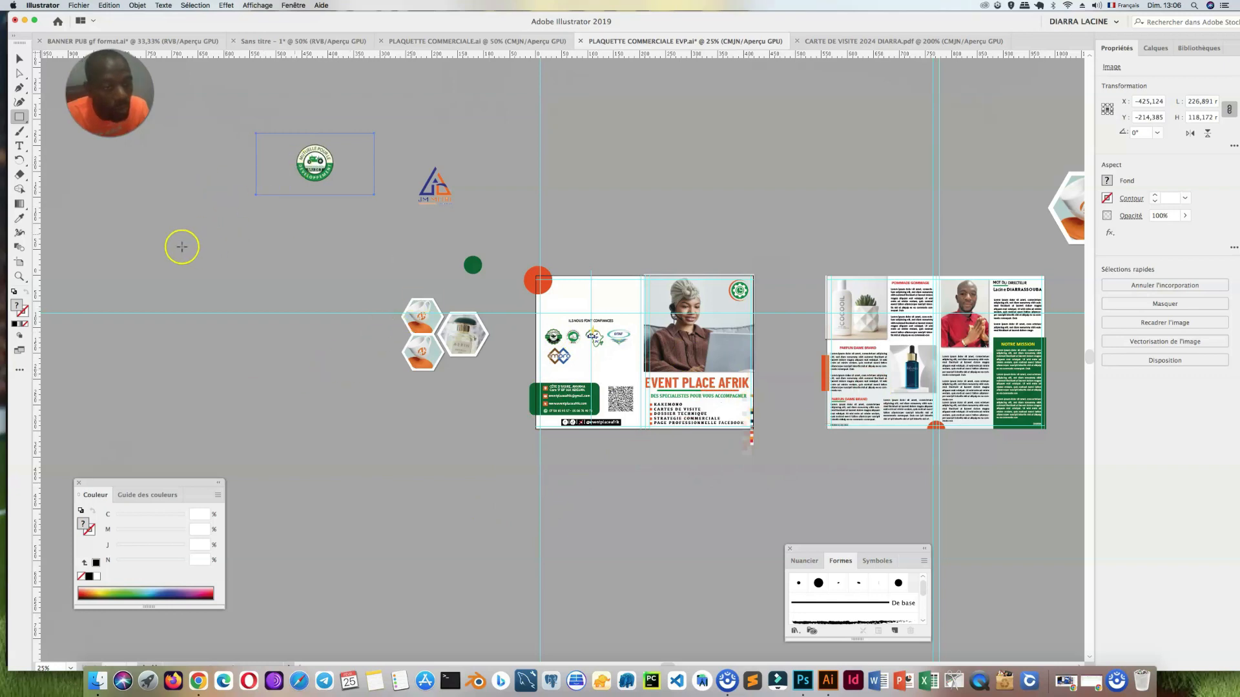
left_click(609, 528)
Step: Delete the EMPRO logo from the back cover
key("super+plus")
left_click(560, 356)
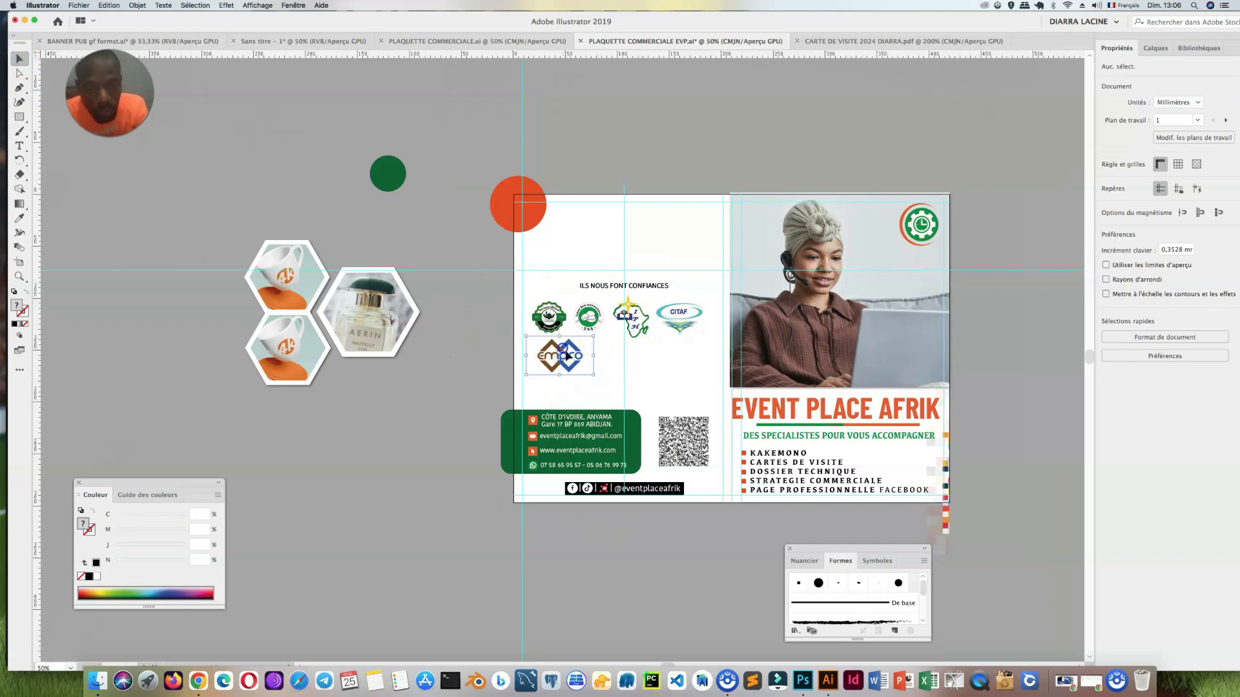
key("Delete")
Step: Nudge the "ILS NOUS FONT CONFIANCES" heading and the four client logos down together on the back cover
left_click_drag(711, 358, 535, 286)
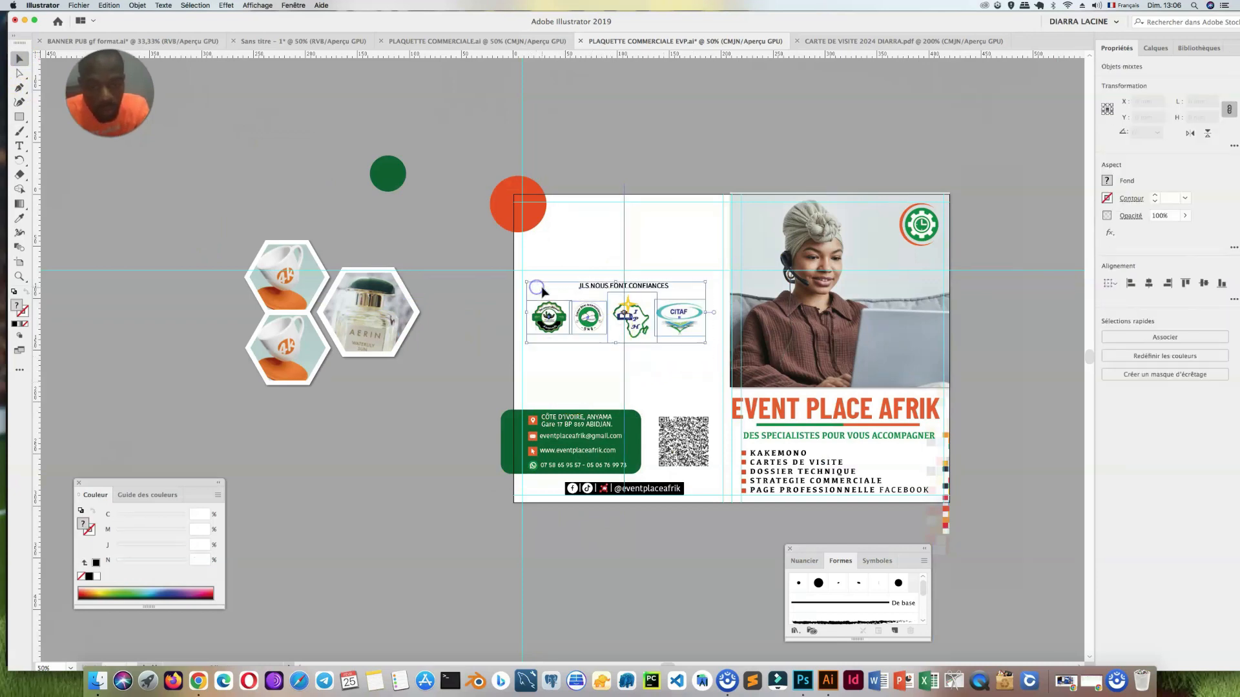
key("Down")
key("Down")
key("Down")
key("Down")
key("Down")
key("Down")
key("Down")
key("Down")
key("Down")
key("Down")
key("Down")
key("Down")
key("Down")
key("Down")
key("Down")
key("Down")
key("Down")
key("Down")
key("Down")
key("Down")
key("Down")
key("Down")
key("Down")
key("Down")
key("Down")
key("Down")
key("Down")
key("Down")
key("Down")
key("Down")
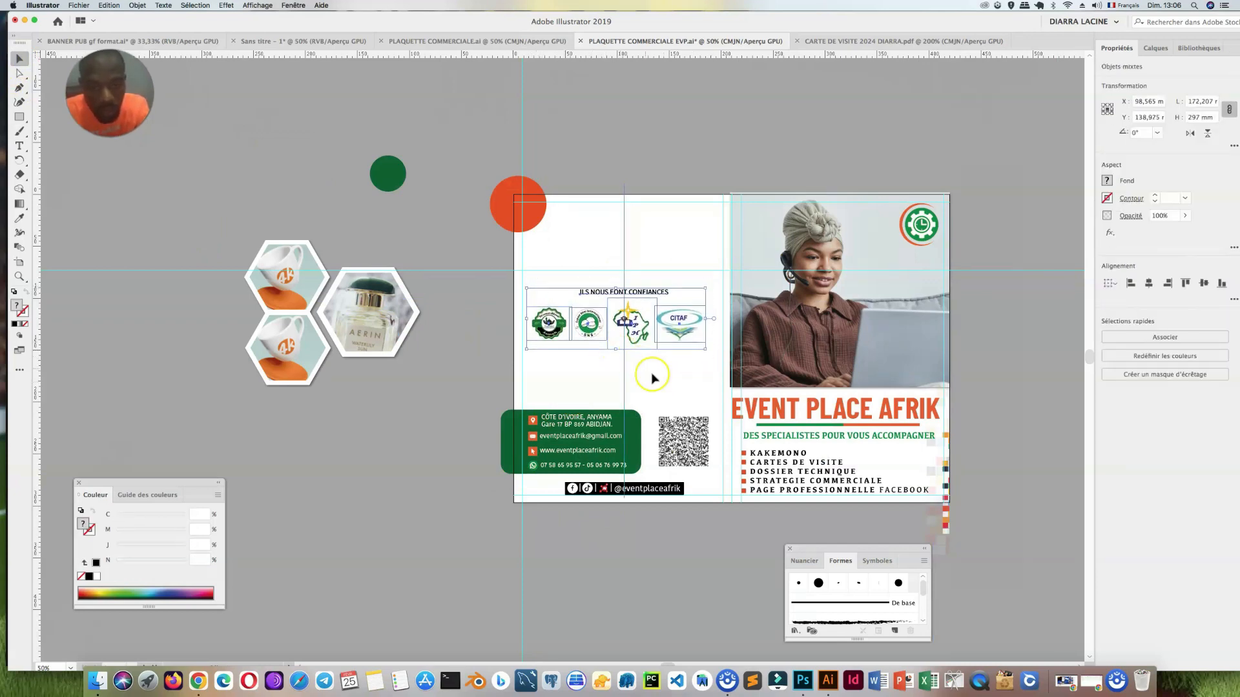
key("Right")
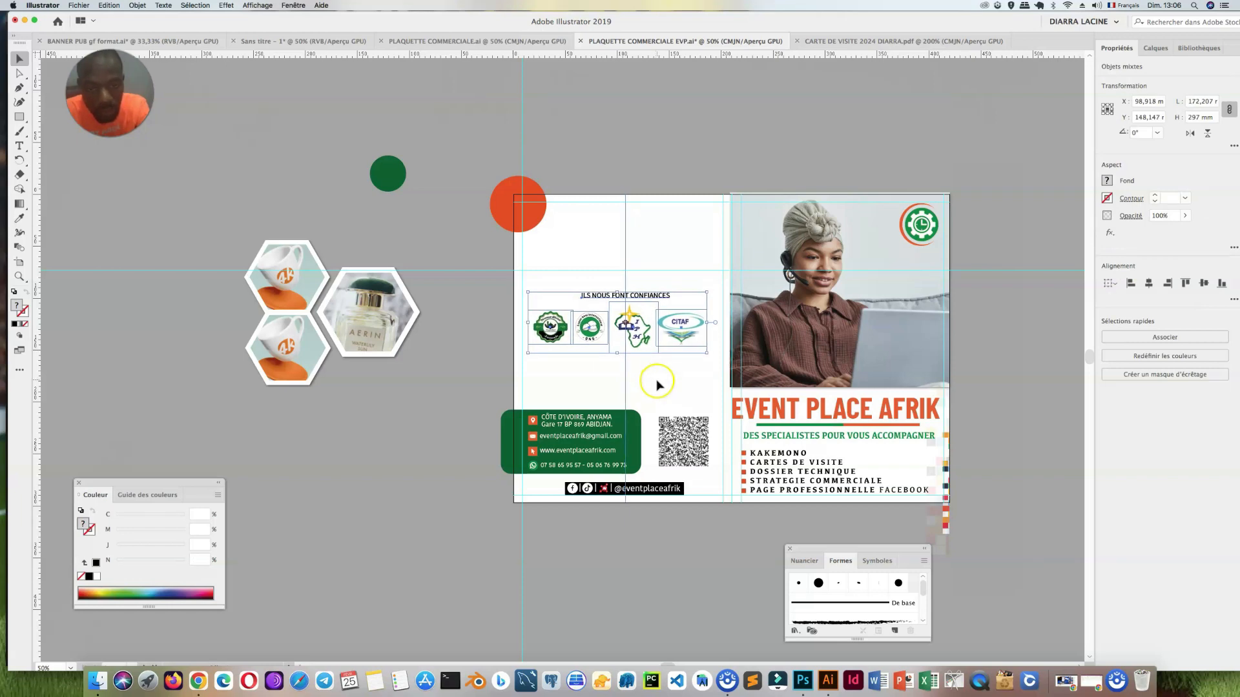
left_click(670, 383)
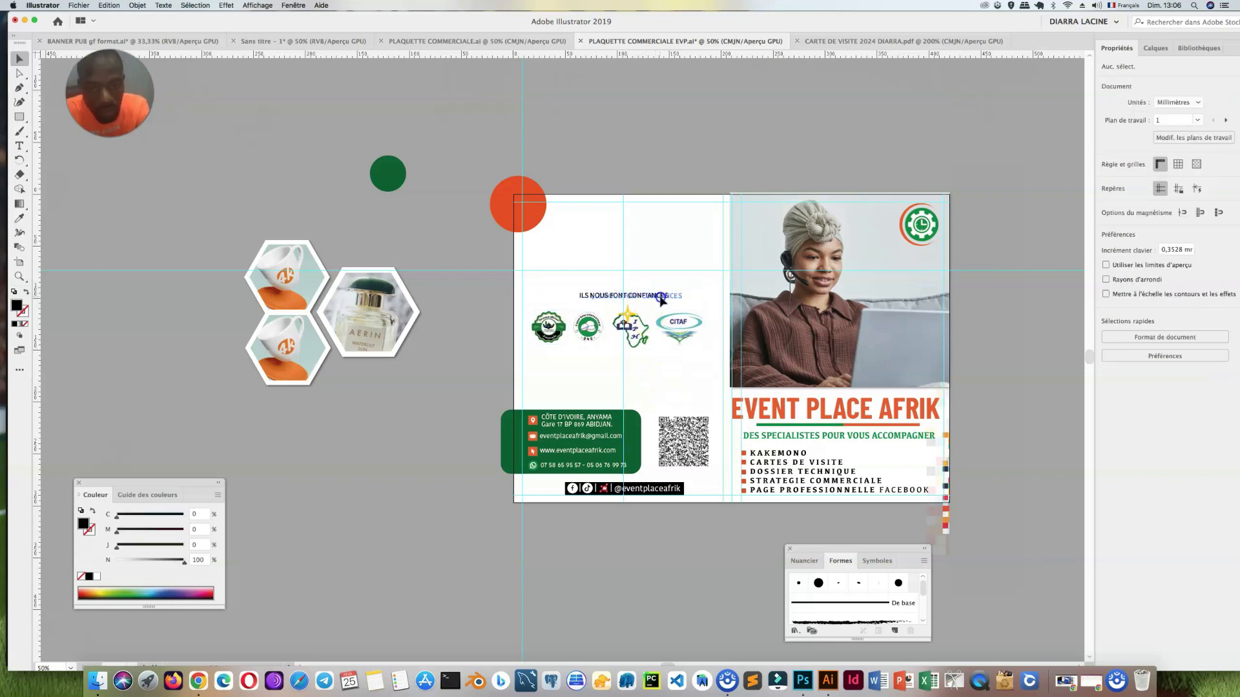
Step: Adjust the heading's position above the client logos, and shift the heading and all four logos slightly down and to the right
left_click(655, 297)
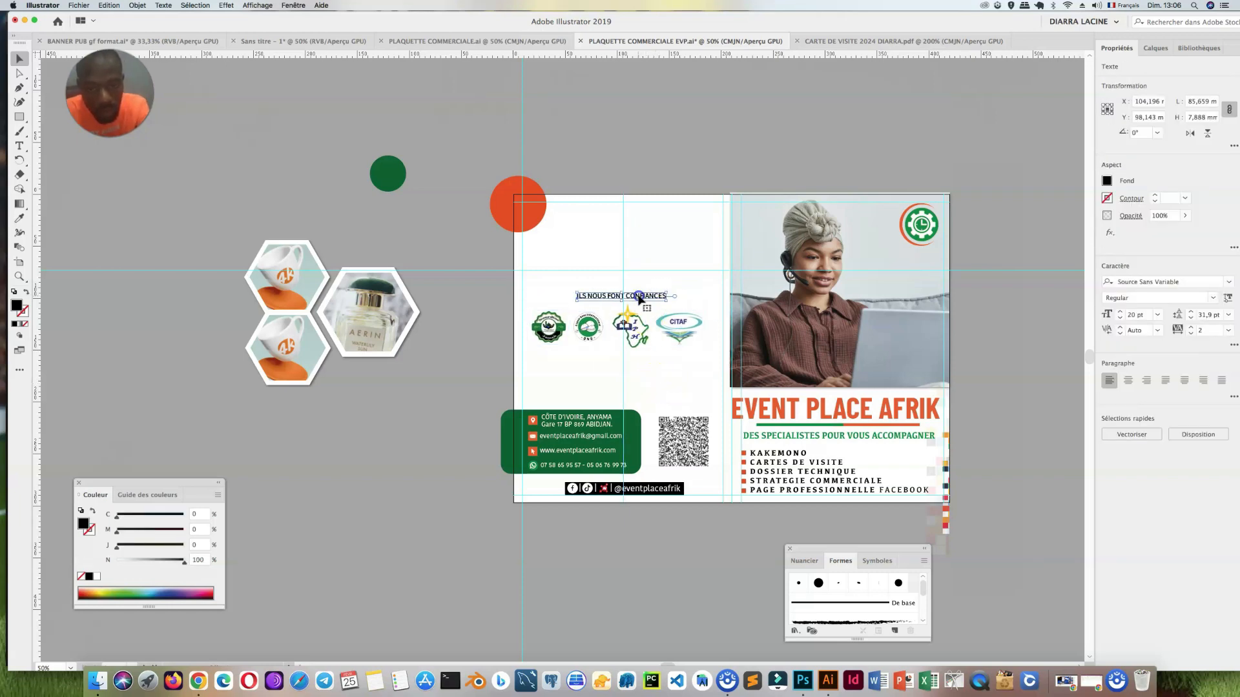
left_click_drag(642, 303, 631, 327)
left_click(678, 359)
left_click(592, 329, "shift")
left_click(552, 328, "shift")
left_click(602, 295, "shift")
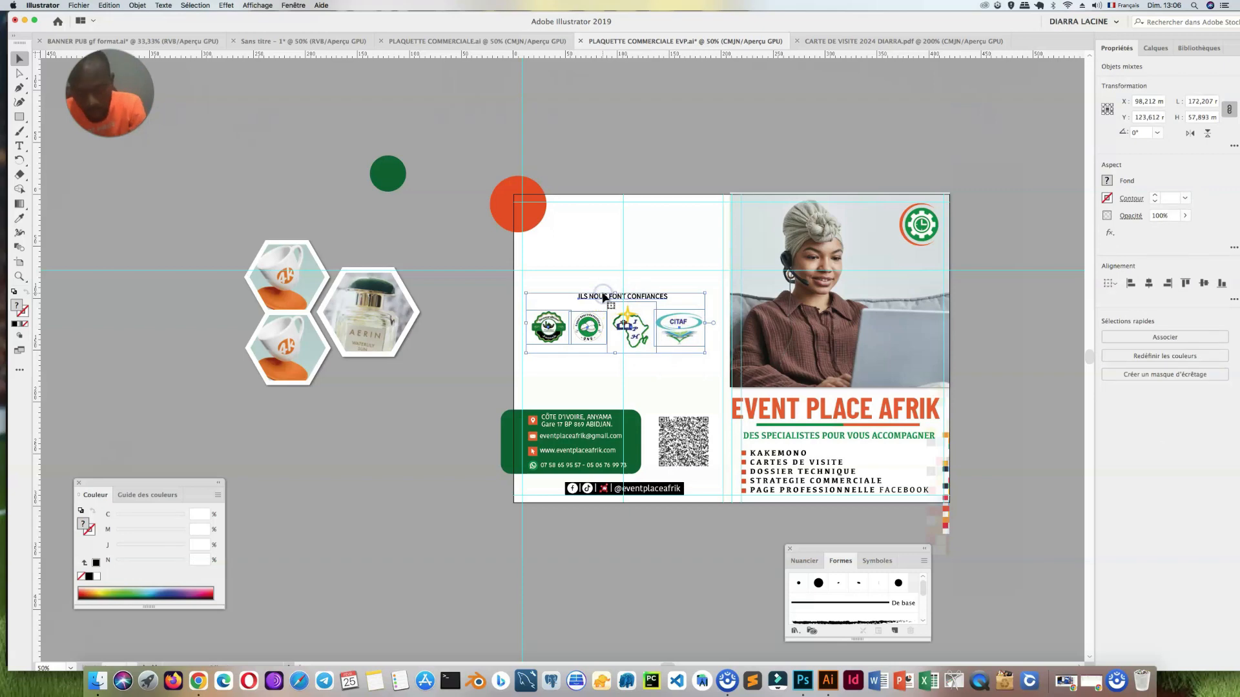
left_click_drag(655, 333, 658, 405)
Step: Move the orange circle off the page onto the pasteboard and place the three hexagon photos over the back cover's upper-left corner
left_click(290, 363)
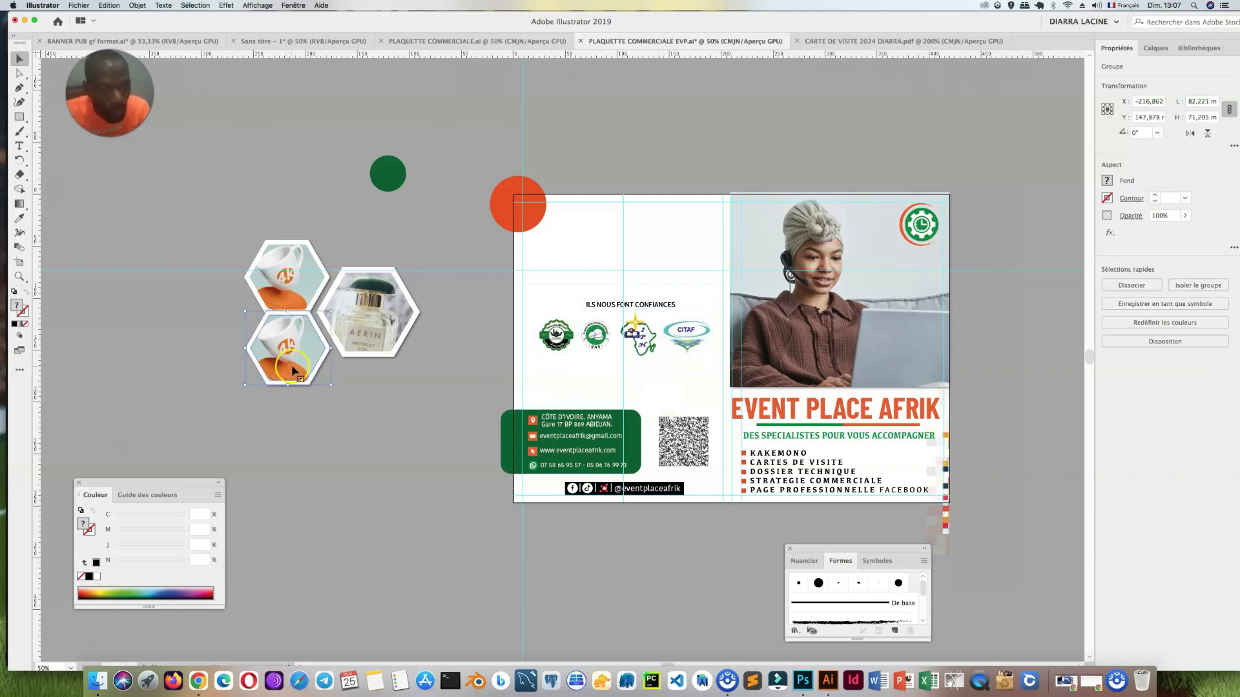
left_click_drag(521, 218, 247, 137)
left_click_drag(291, 308, 528, 252)
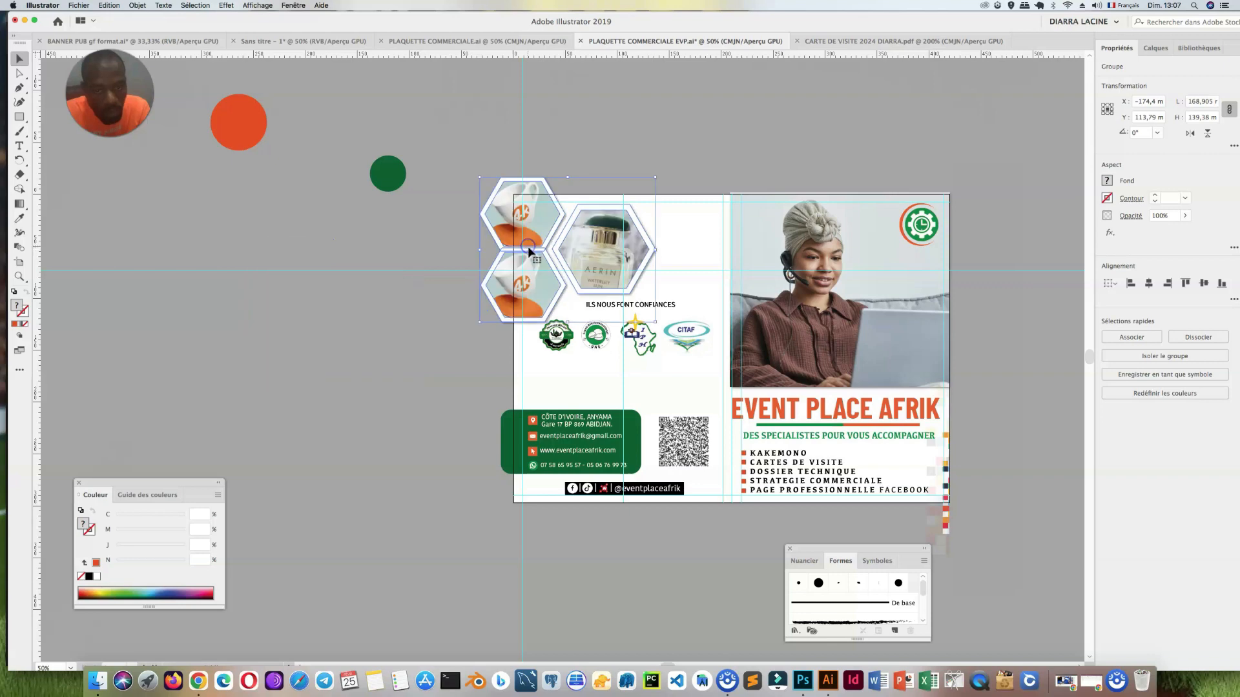
left_click_drag(528, 249, 525, 261)
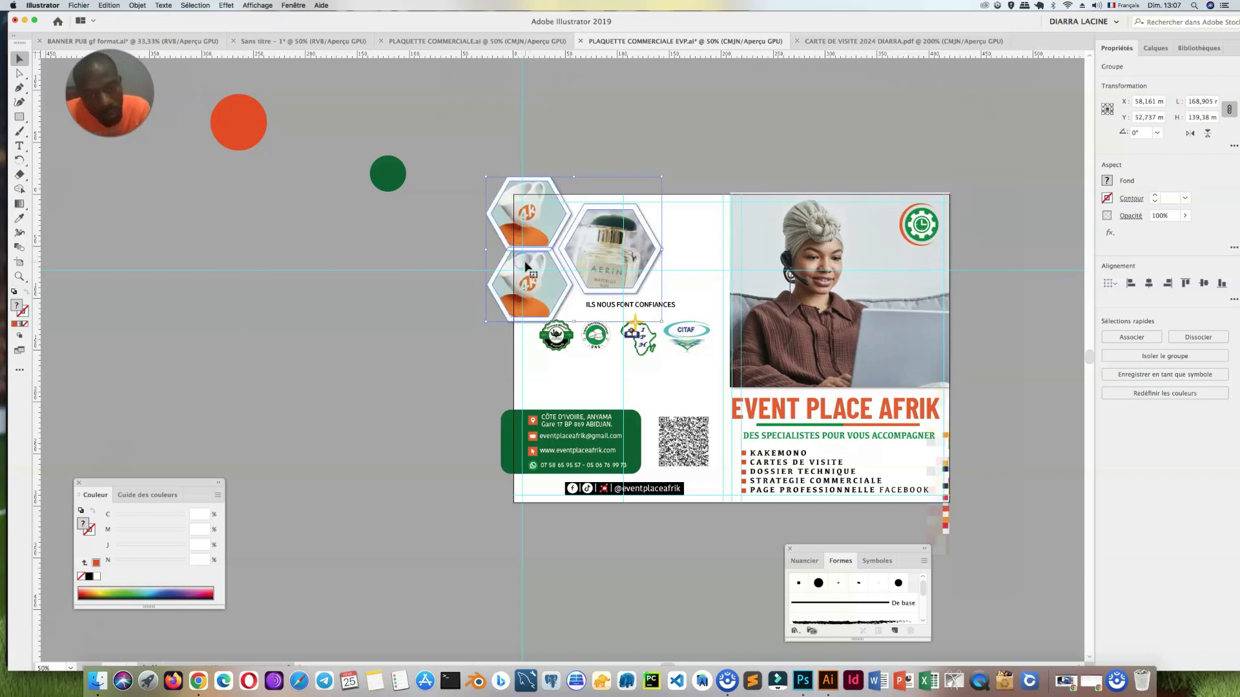
Step: Lower the four client logos and the "ILS NOUS FONT CONFIANCES" heading to clear the hexagon photos, centring the heading on the vertical guide
left_click(558, 340)
left_click(598, 341, "shift")
left_click(645, 345, "shift")
left_click(678, 339, "shift")
left_click_drag(695, 350, 697, 357)
key("Down")
key("Down")
key("Down")
key("Down")
key("Down")
key("Down")
key("Down")
key("Down")
key("Down")
key("Down")
key("Down")
key("Down")
key("Down")
key("Down")
key("Down")
key("Down")
key("Down")
key("Down")
key("Down")
key("Down")
key("Down")
key("Down")
key("Down")
key("Down")
key("Down")
key("Down")
key("Down")
key("Down")
key("Down")
key("Down")
key("Down")
key("Down")
key("Down")
key("Down")
key("Down")
key("Down")
key("Down")
key("Down")
key("Down")
key("Down")
left_click_drag(641, 308, 642, 328)
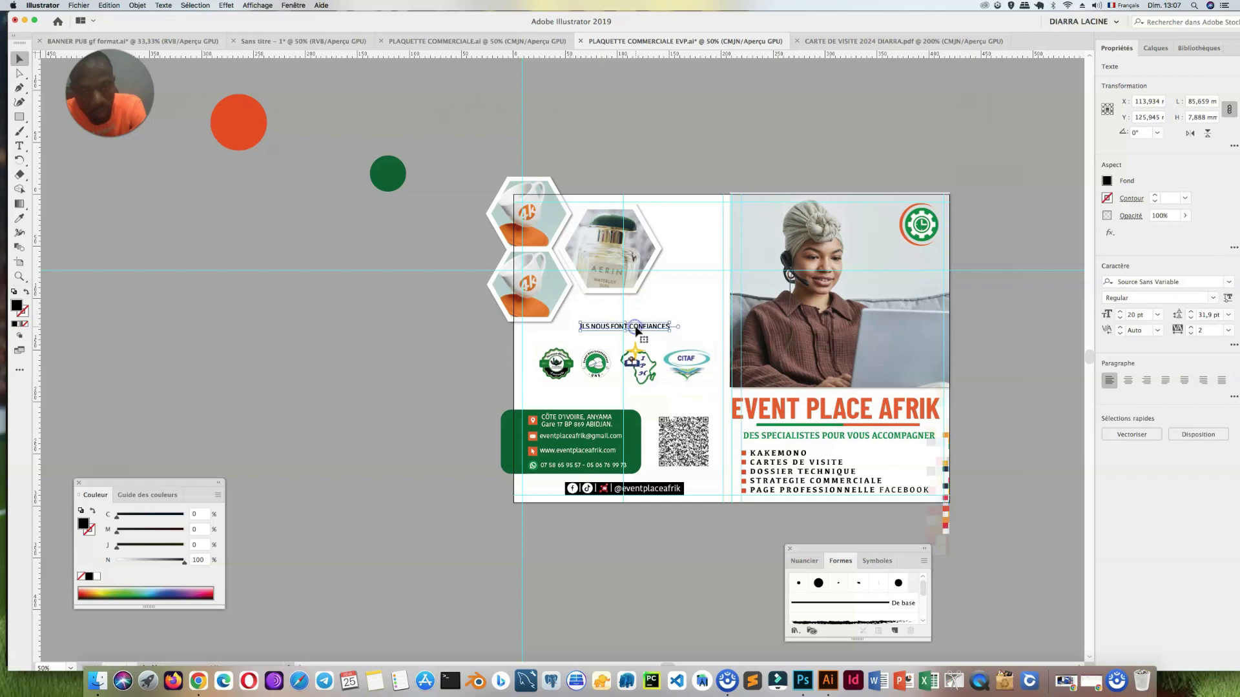
key("Left")
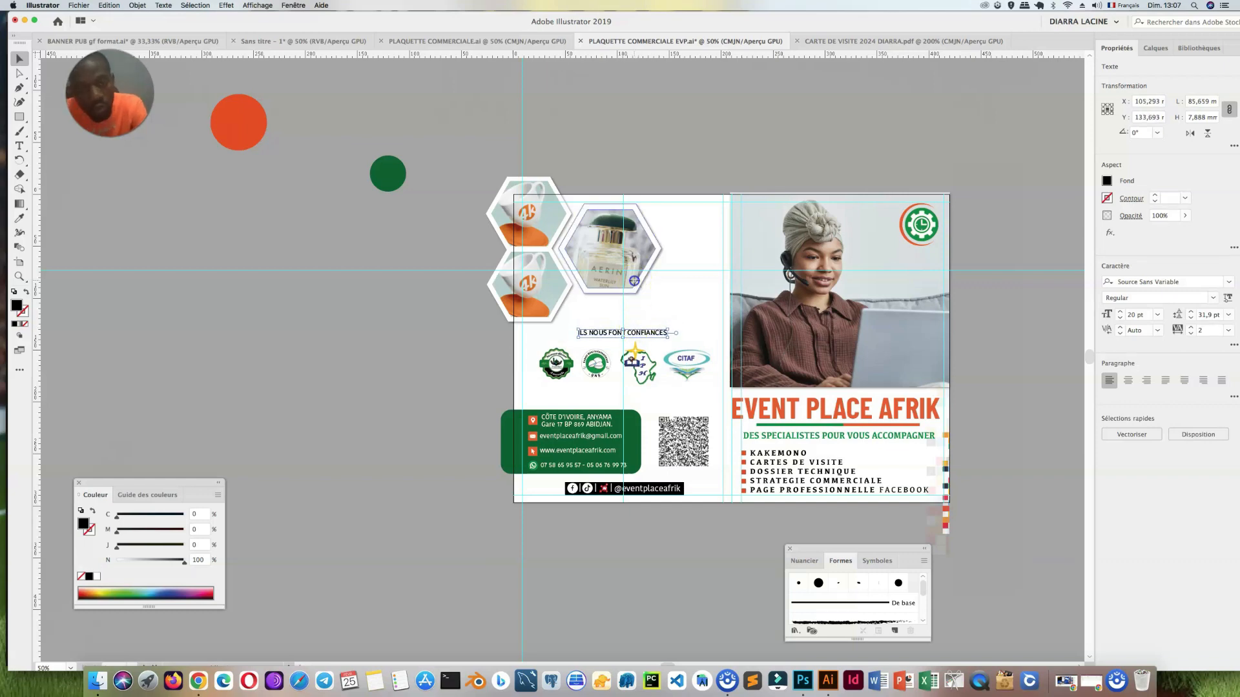
Step: Enlarge the three hexagon photos together to about 177 × 146 mm
left_click(633, 287)
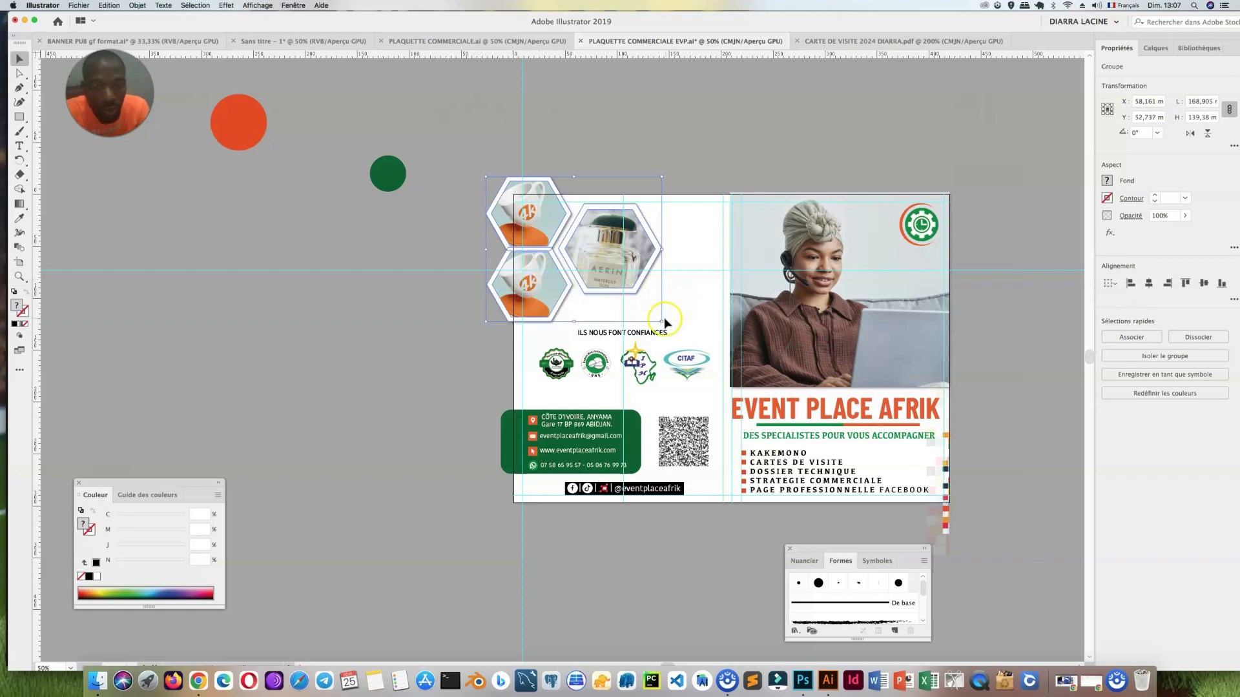
left_click_drag(661, 321, 671, 329)
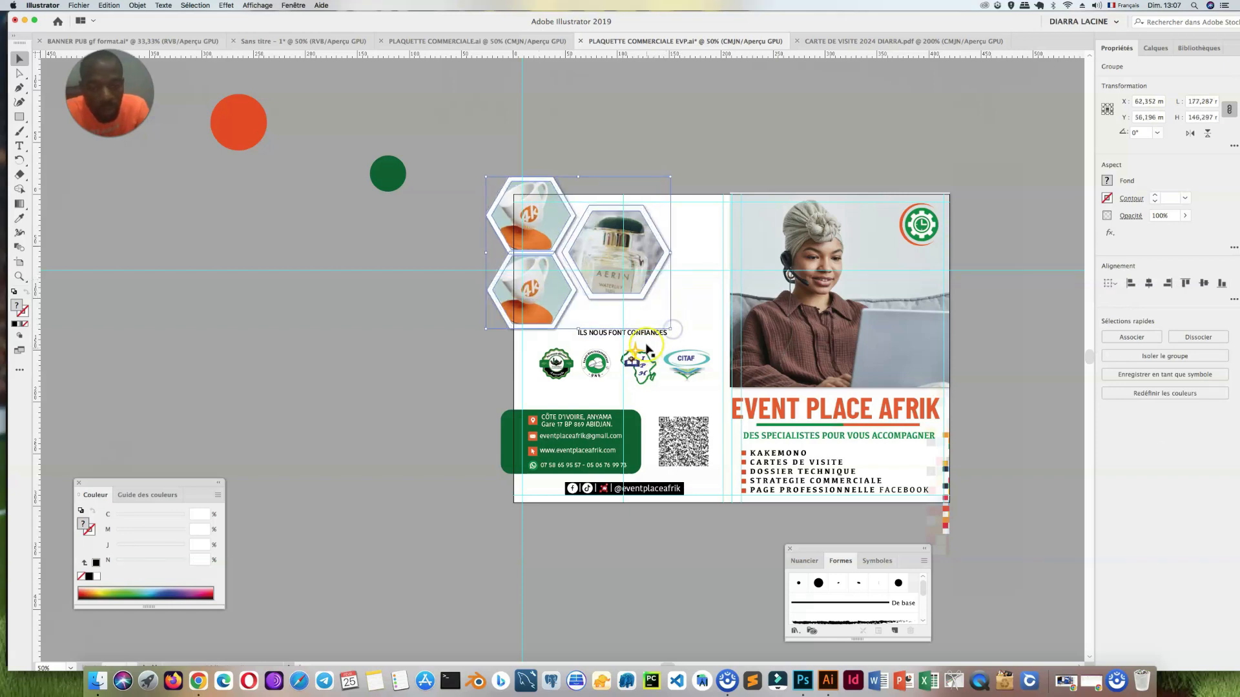
Step: Scale the row of four client logos down slightly to about 162 mm wide and lower the heading a little above it
left_click(639, 363)
left_click(687, 367, "shift")
left_click(597, 371, "shift")
left_click(556, 370, "shift")
left_click_drag(713, 390, 680, 380)
left_click(655, 338)
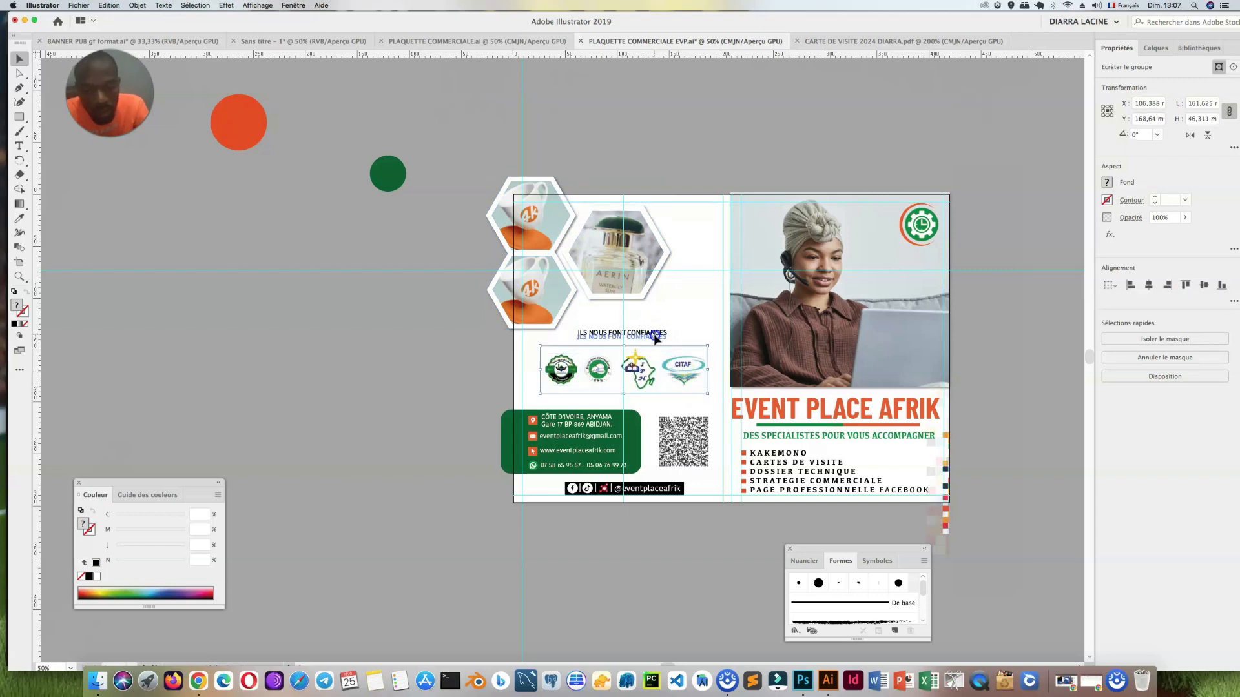
left_click(694, 443)
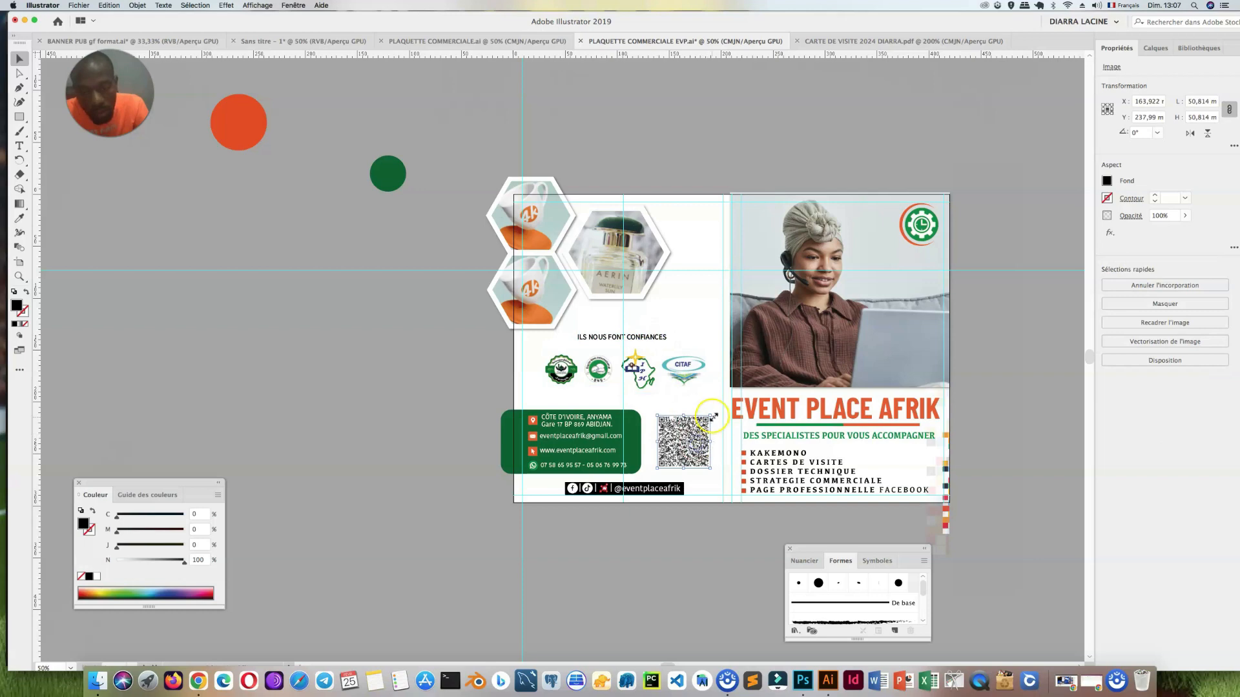
left_click(359, 427)
Step: Copy the coloured pixel strip from the front cover's right edge to the back cover's left edge, behind the hexagons and green contact block
key("super+minus")
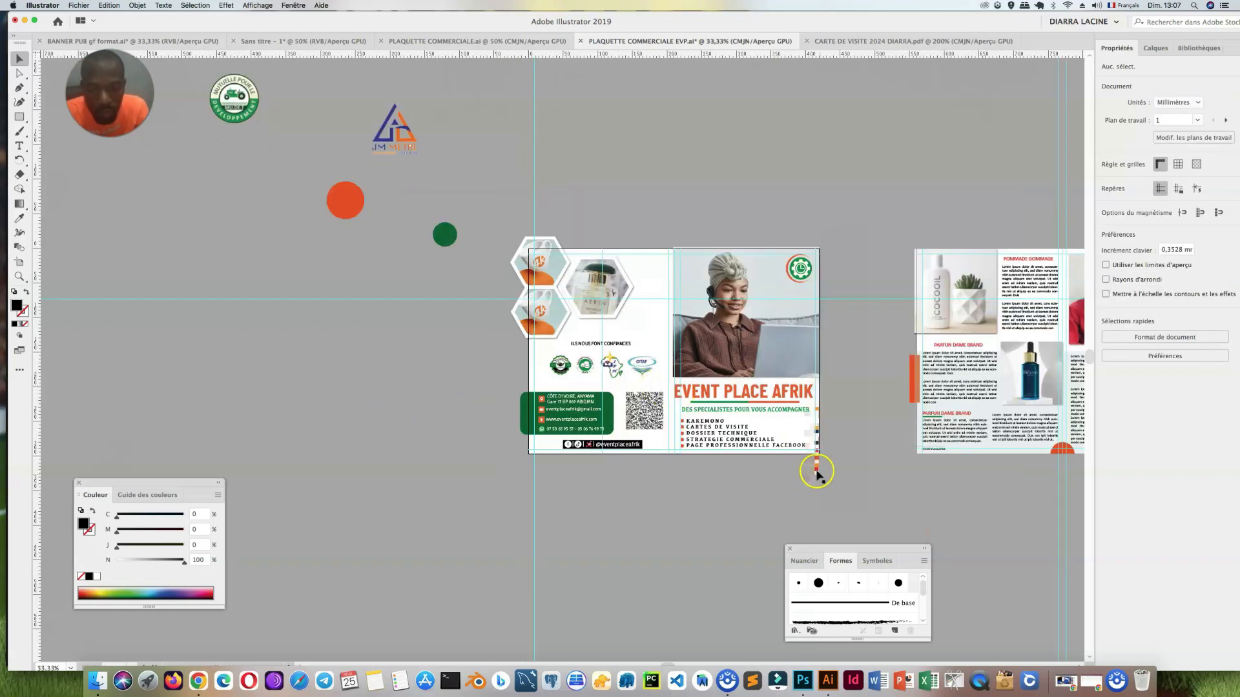
left_click(814, 472)
left_click_drag(814, 472, 521, 375)
right_click(523, 373)
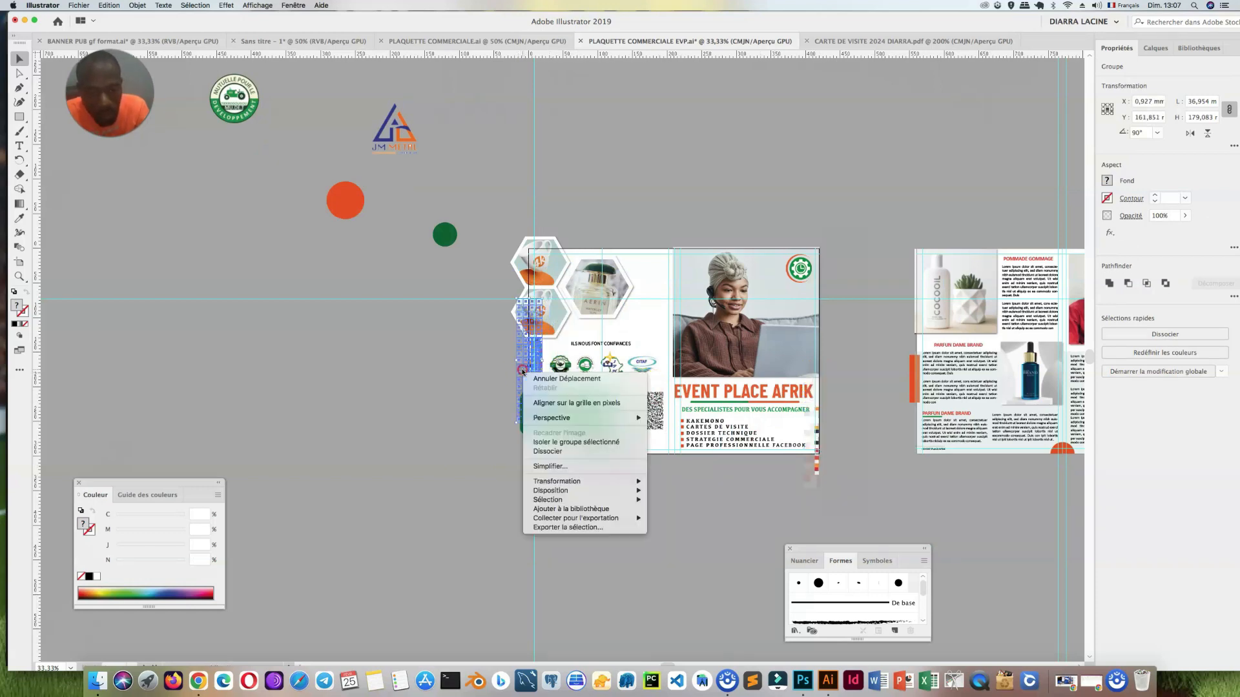
mouse_move(614, 491)
left_click(676, 518)
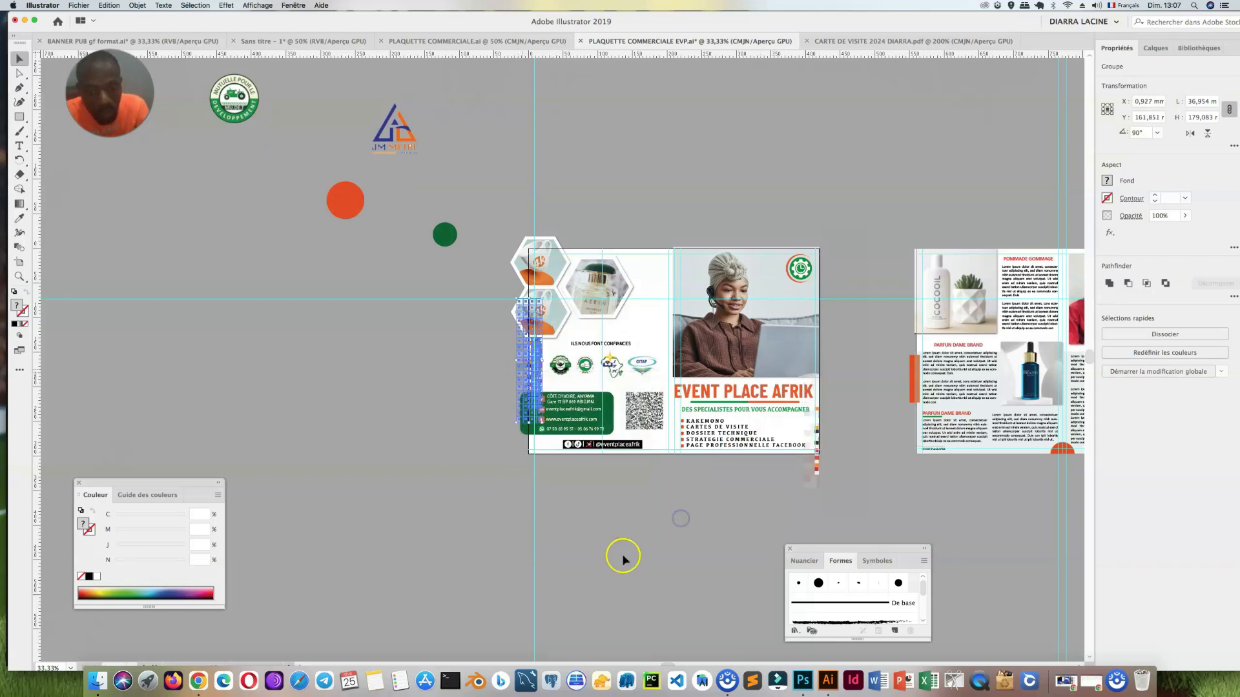
left_click(628, 557)
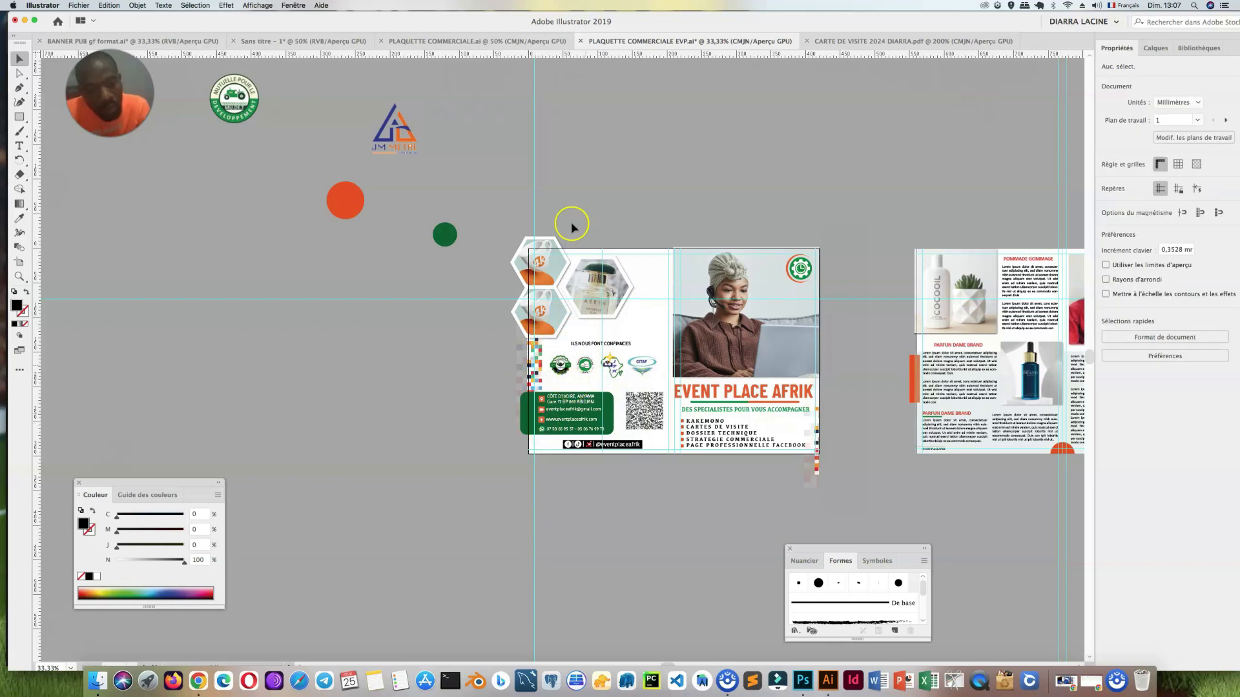
Step: Draw a rectangle of about 424 × 301 mm covering the whole first artboard
key("m")
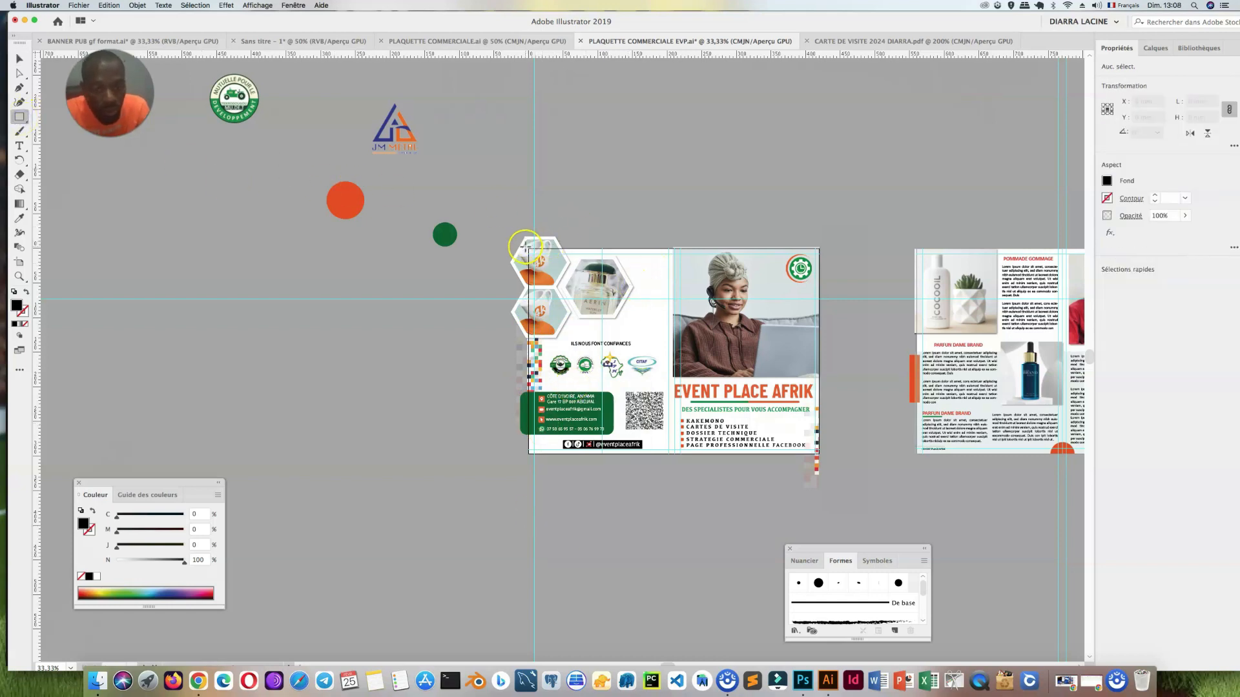
left_click_drag(530, 254, 820, 454)
key("v")
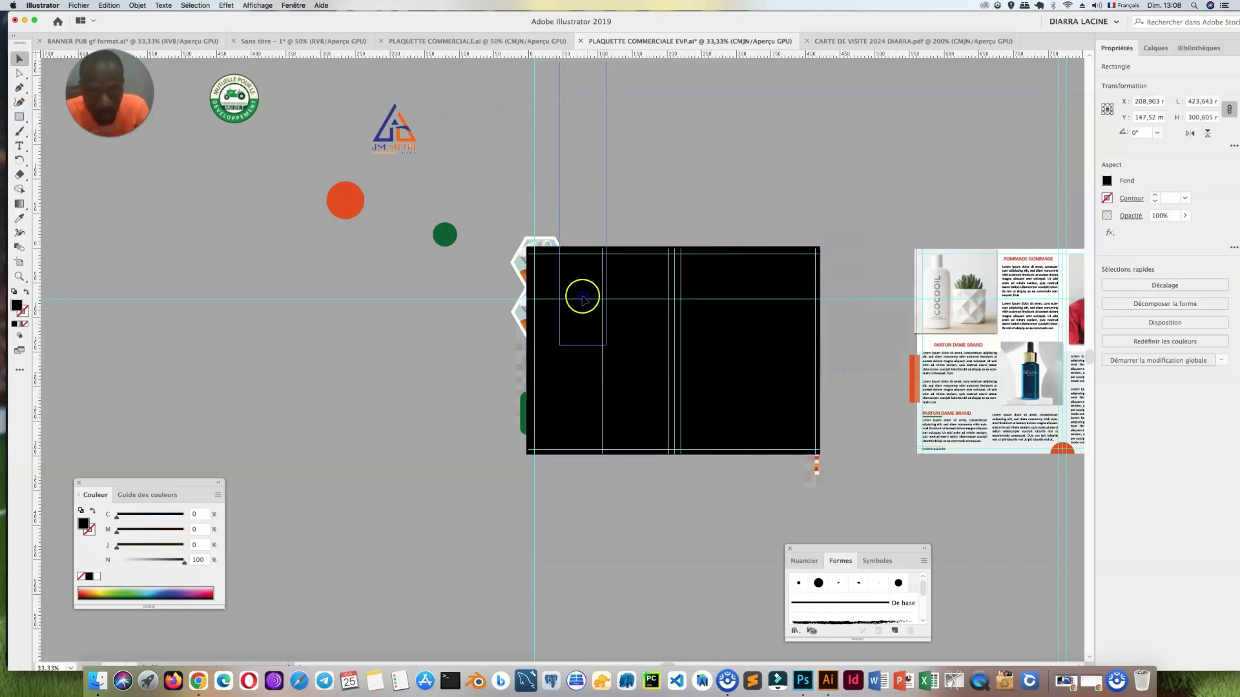
left_click(694, 223)
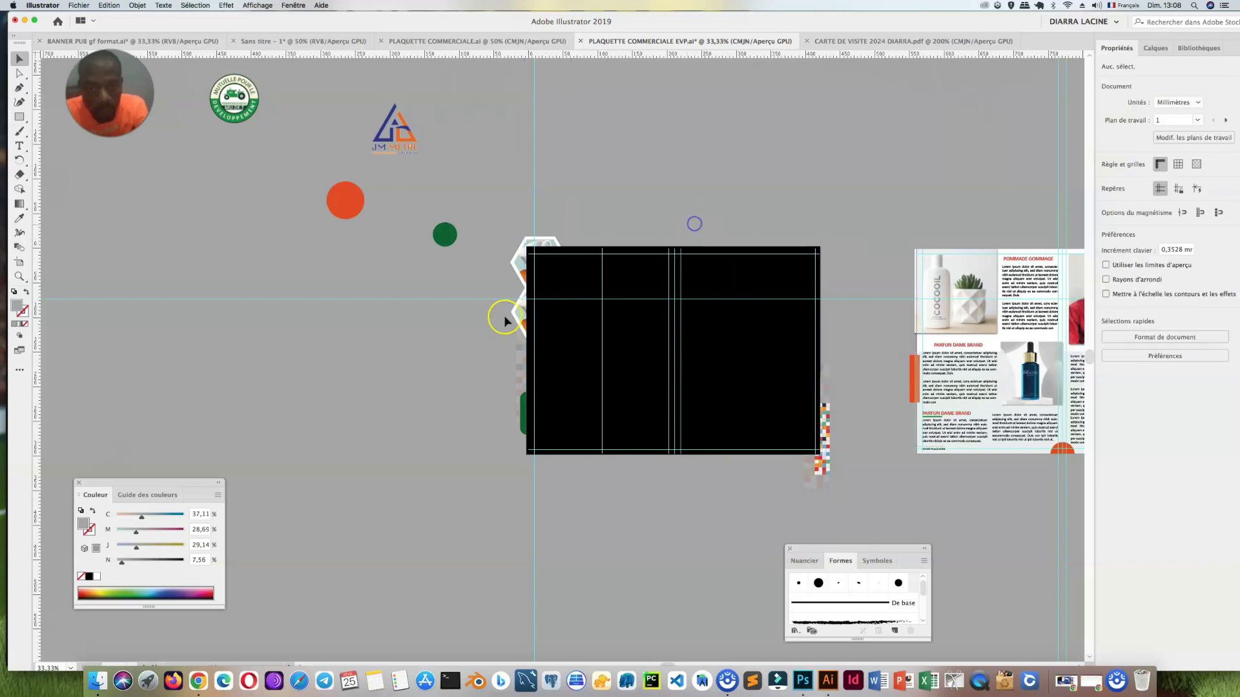
Step: Select the covering rectangle with all the first artboard's artwork and make a clipping mask from it
left_click_drag(580, 344, 494, 226)
left_click_drag(503, 184, 586, 185)
left_click_drag(443, 277, 463, 343)
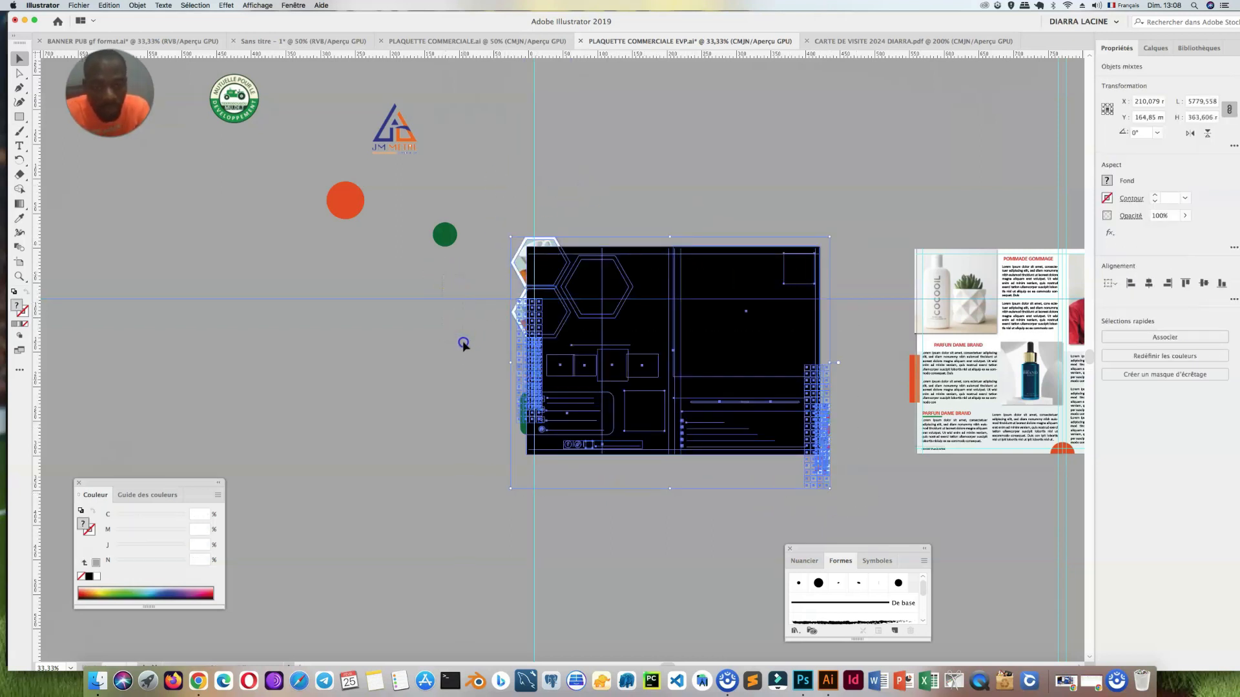
right_click(616, 361)
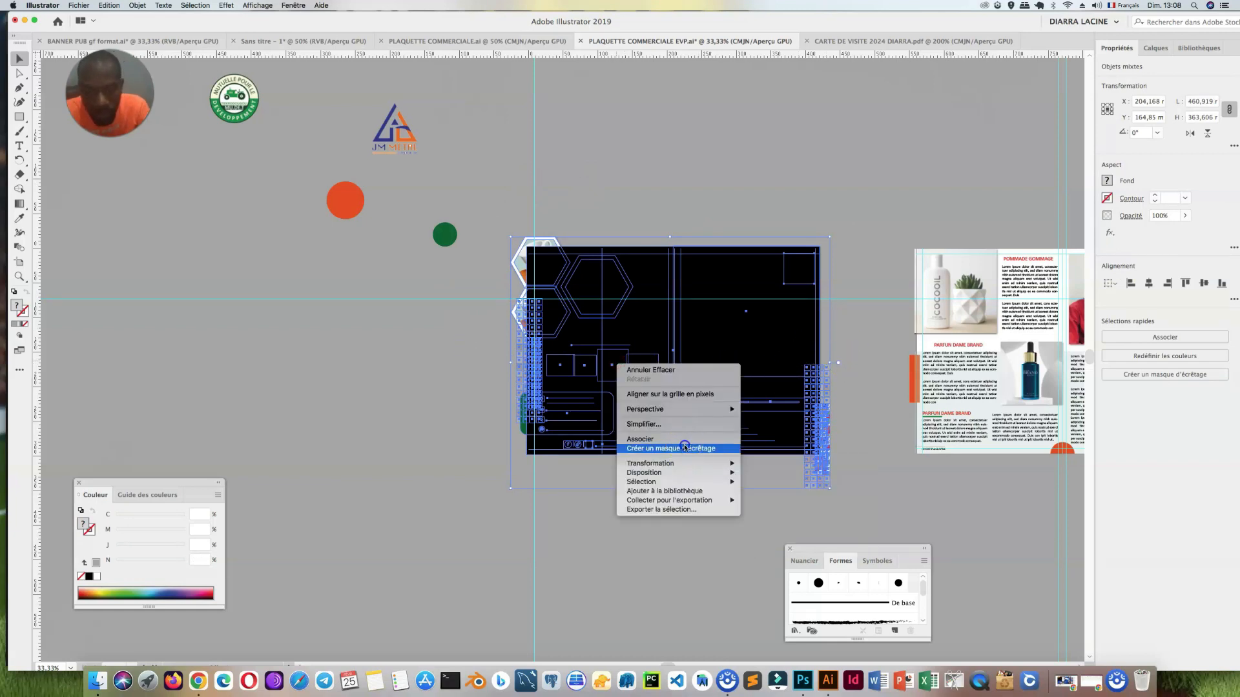
left_click(685, 446)
left_click(660, 485)
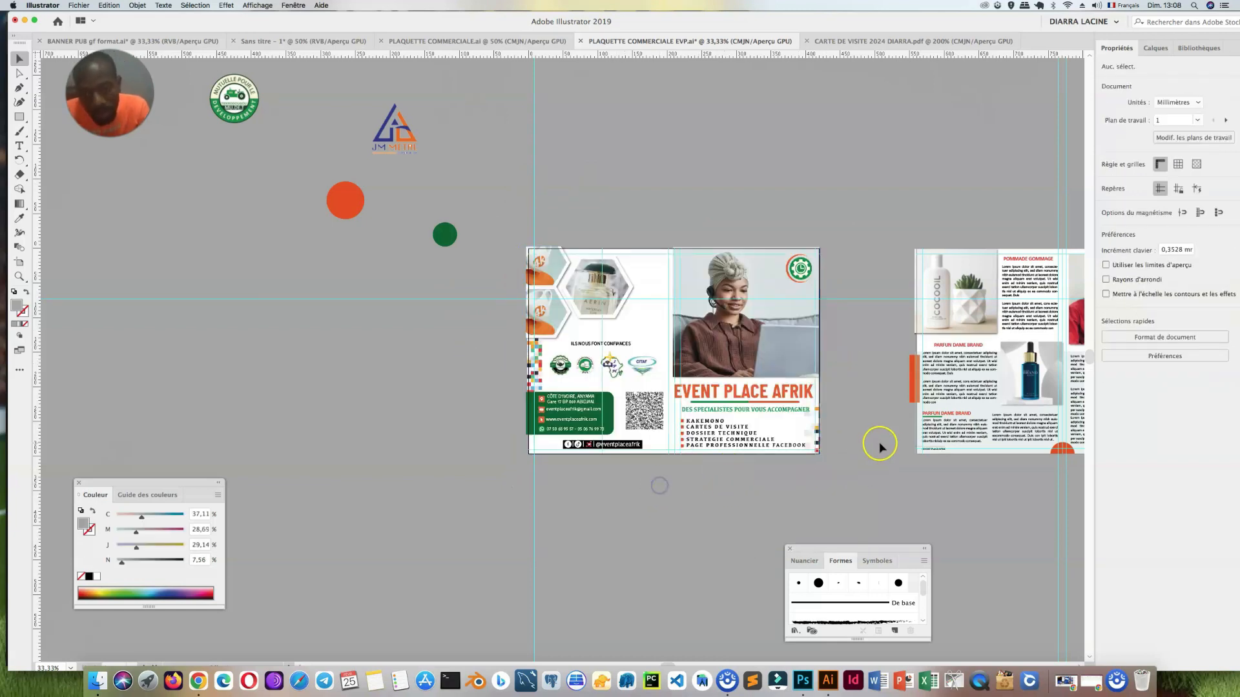
left_click_drag(883, 447, 678, 404)
left_click(745, 358)
left_click_drag(536, 499, 635, 475)
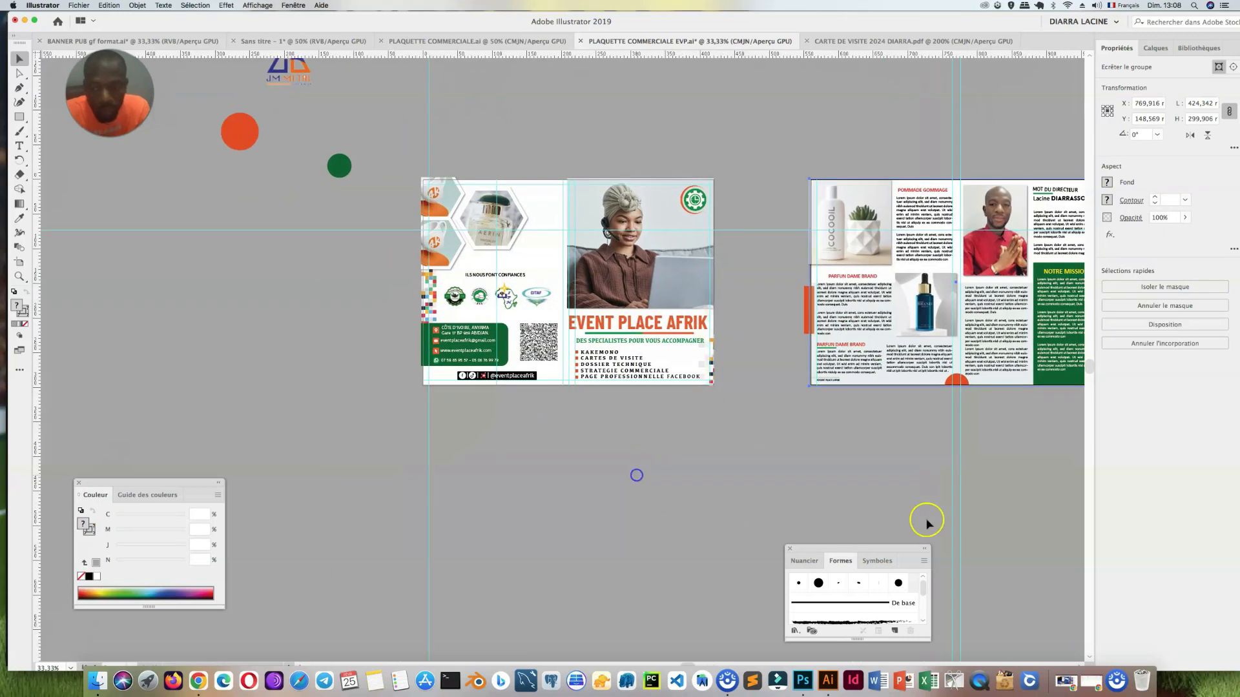
left_click(866, 503)
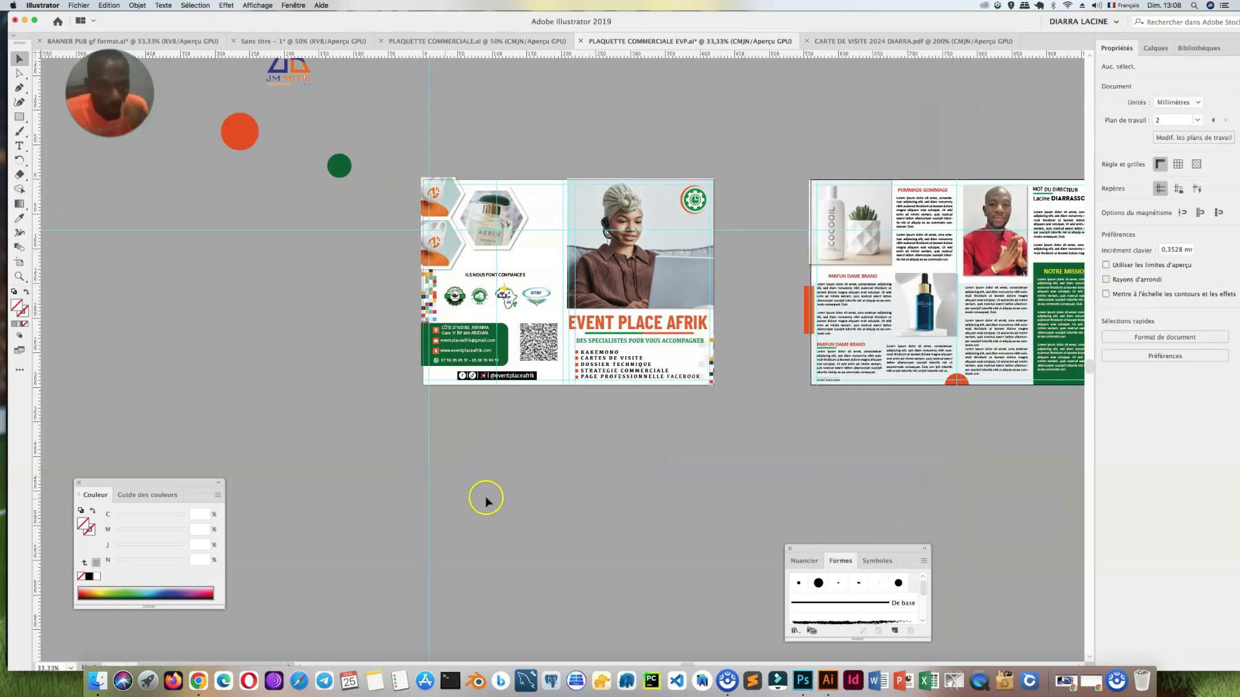
left_click(333, 490)
left_click(406, 388)
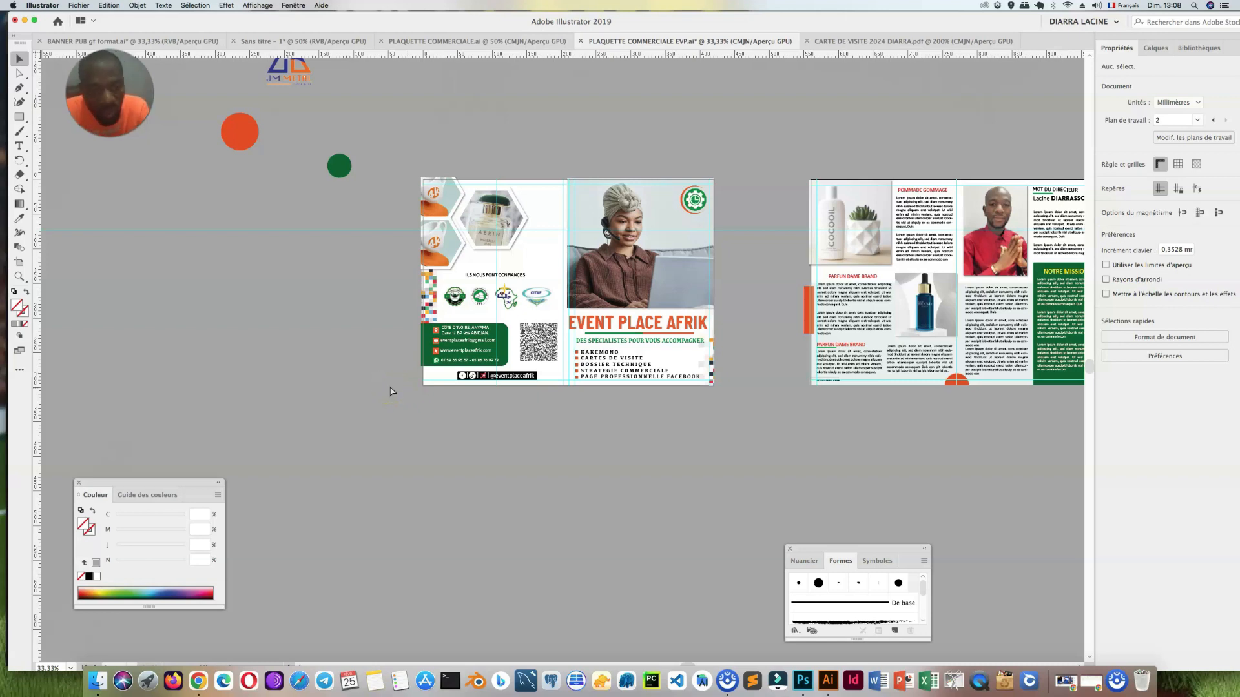
Step: Save the brochure document
key("super+s")
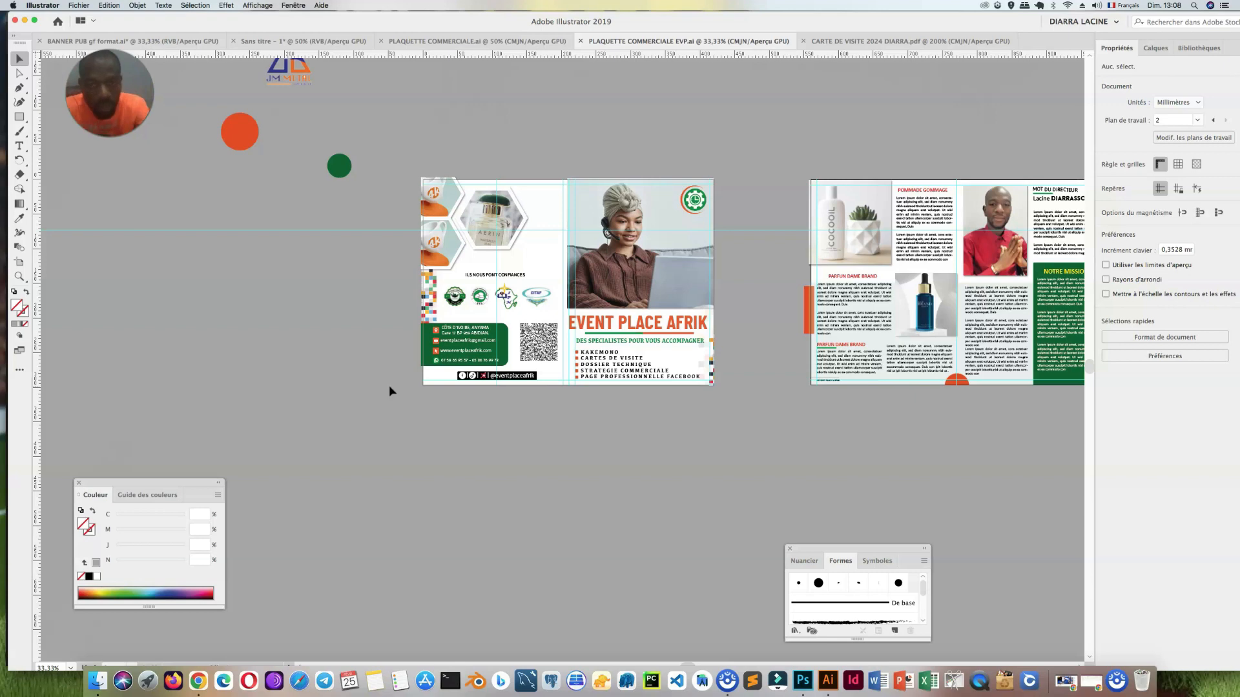
left_click(411, 405)
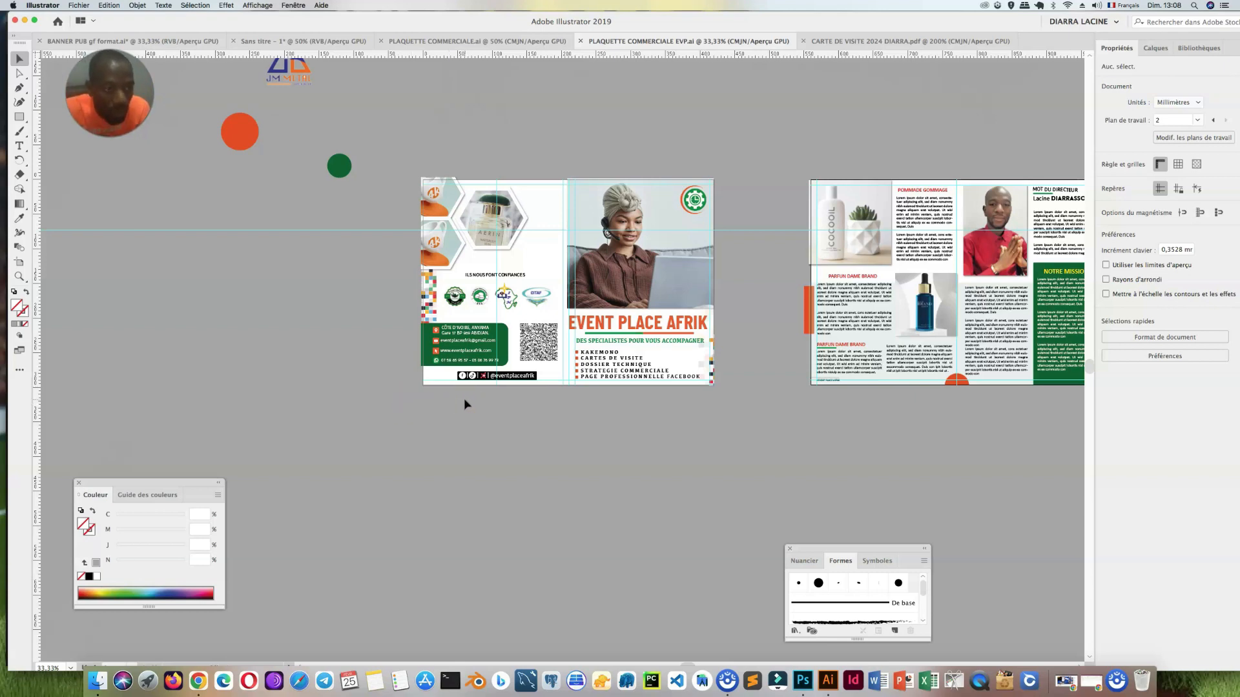
Step: Save a copy of all artboards in Adobe PDF format as PLAQUETTE COMMERCIALE EVP.pdf in the PLAQUETTE folder, replacing the existing file
left_click(82, 6)
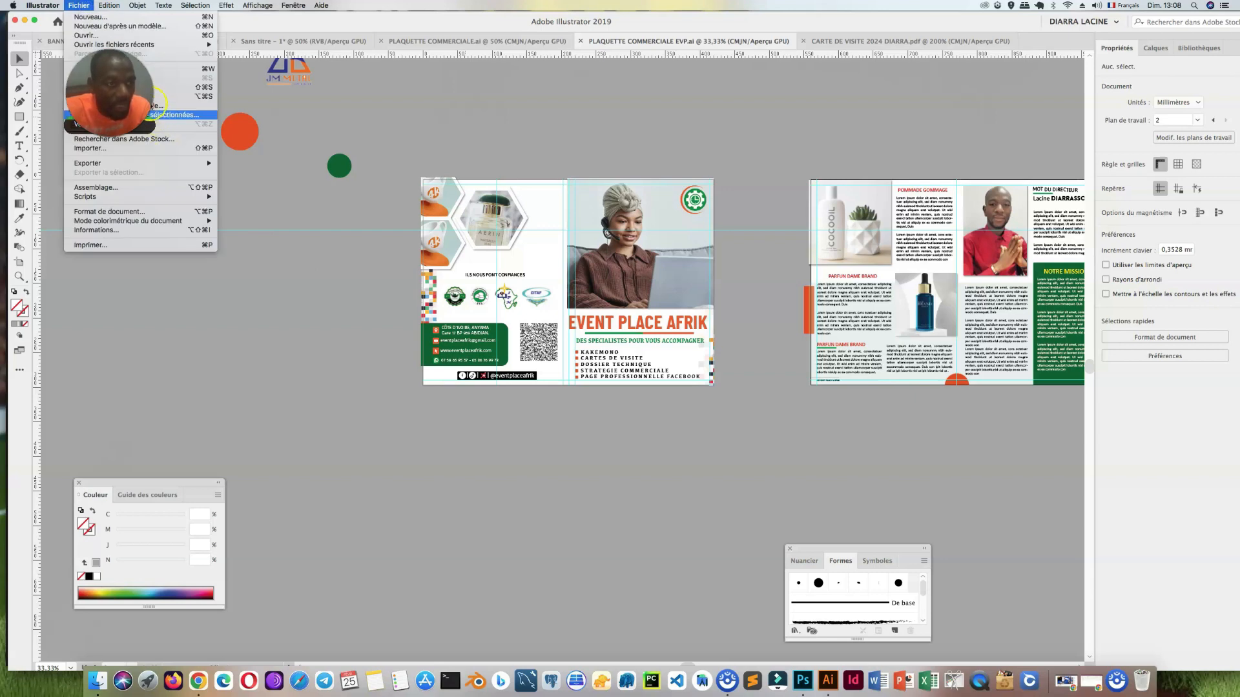
left_click(697, 522)
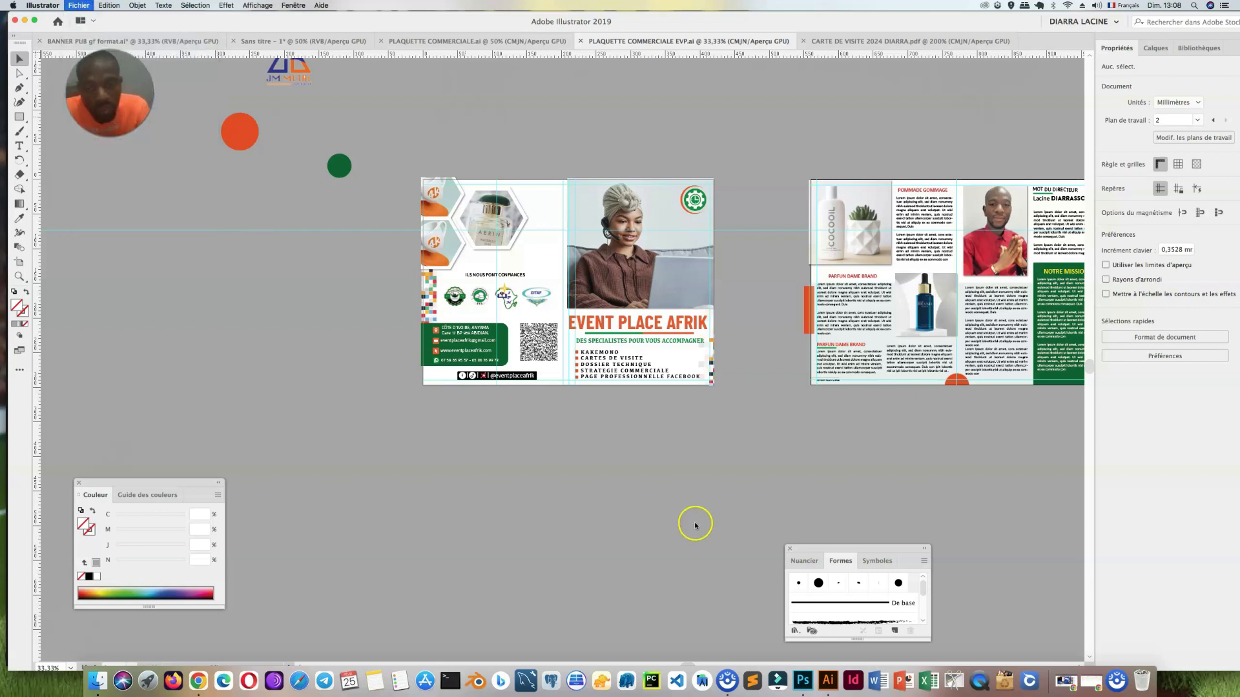
key("alt+super+s")
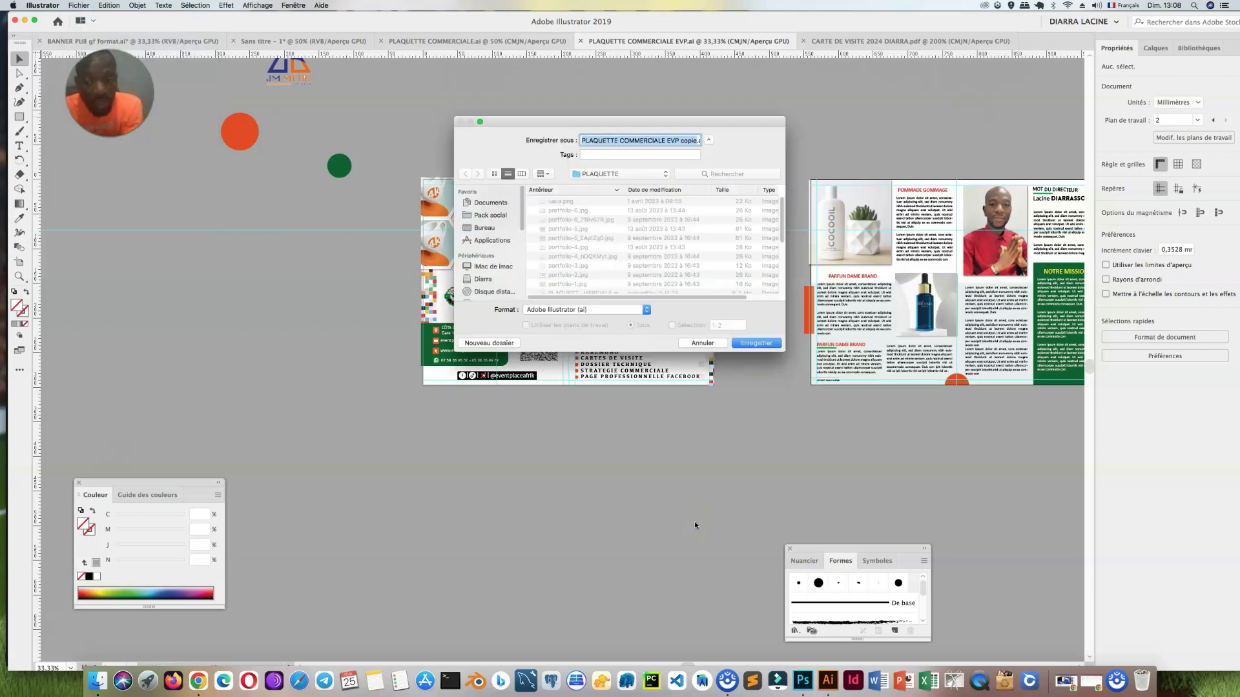
left_click(694, 140)
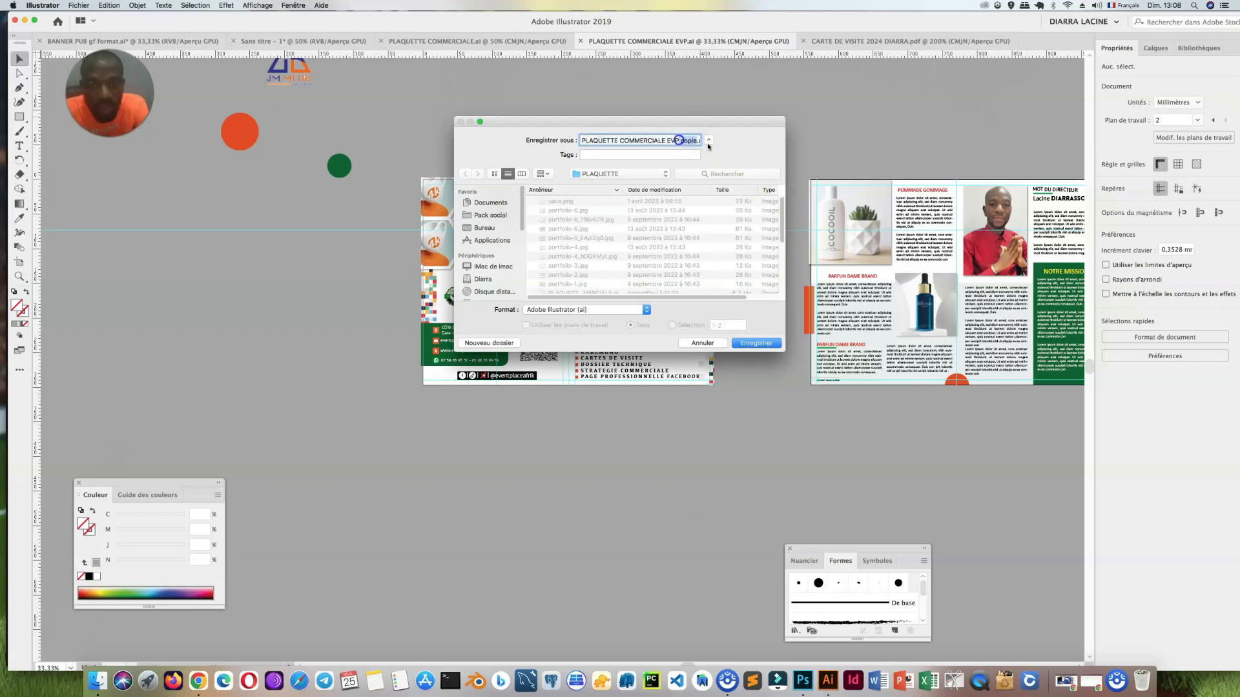
left_click(605, 315)
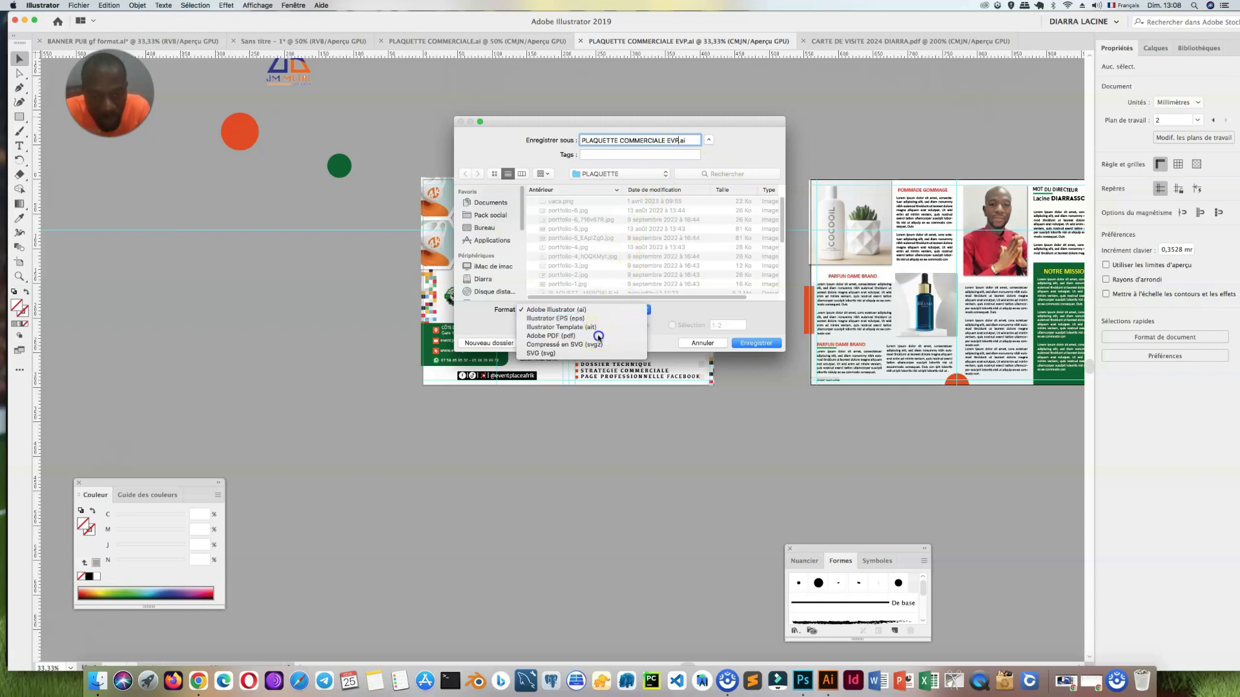
left_click(599, 336)
left_click(679, 139)
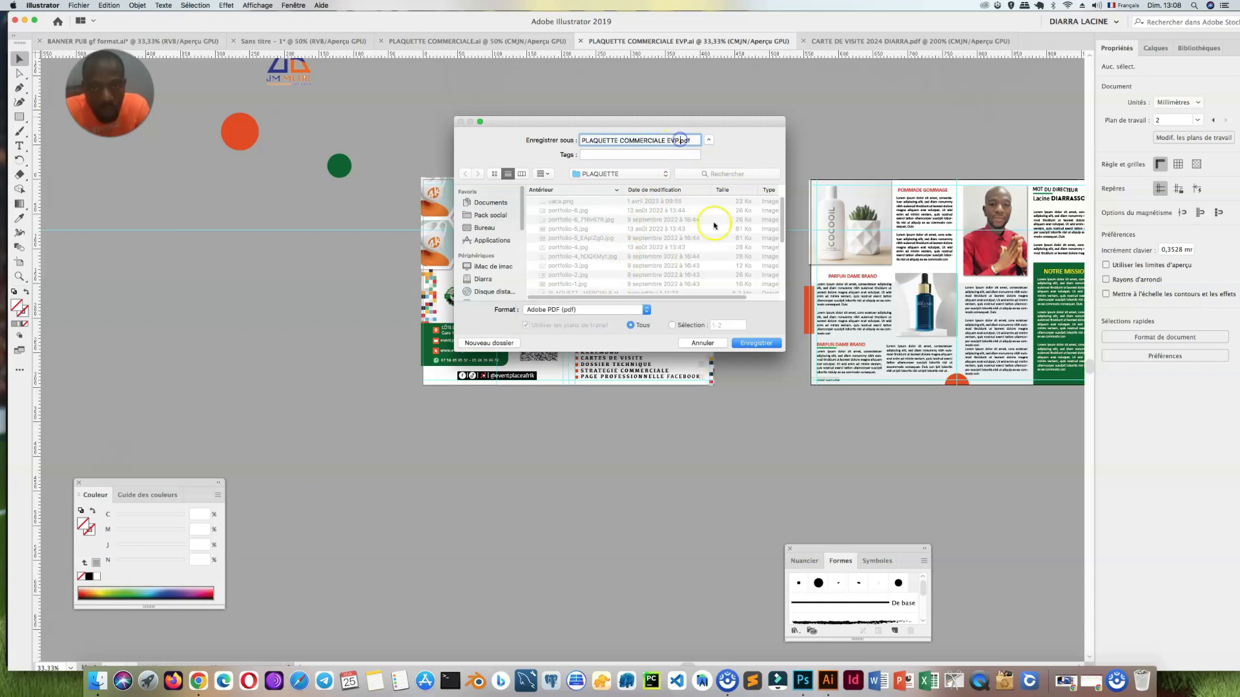
left_click(753, 343)
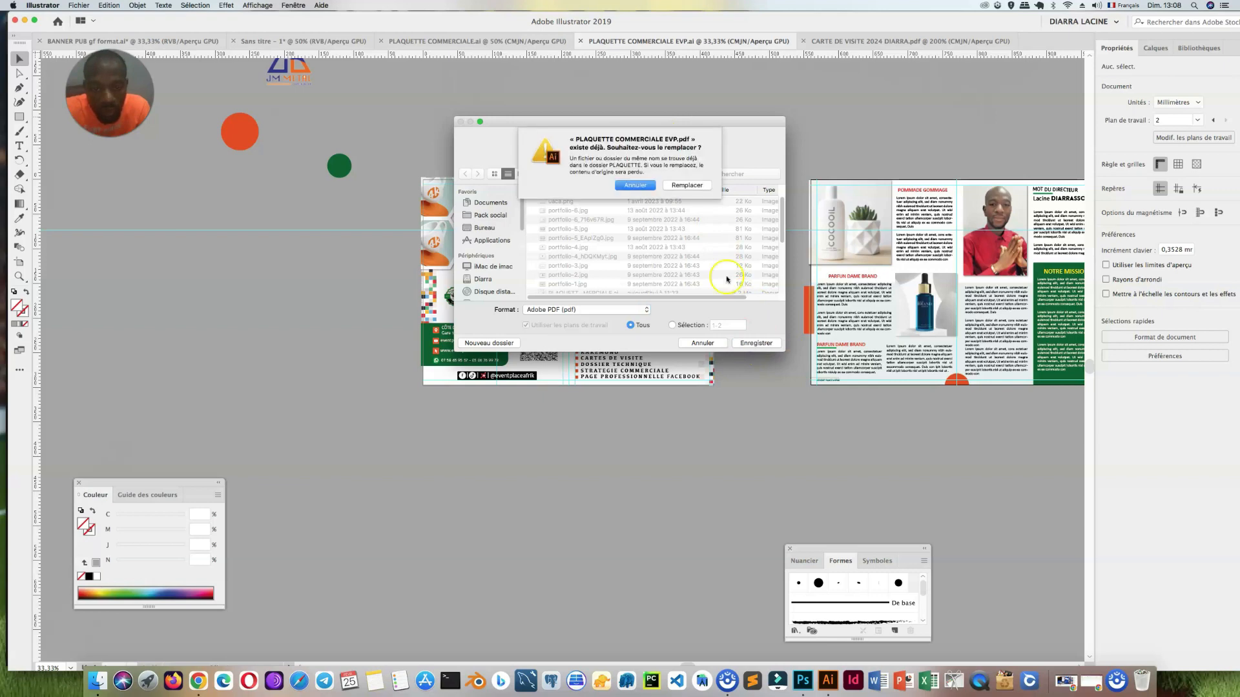
left_click(689, 187)
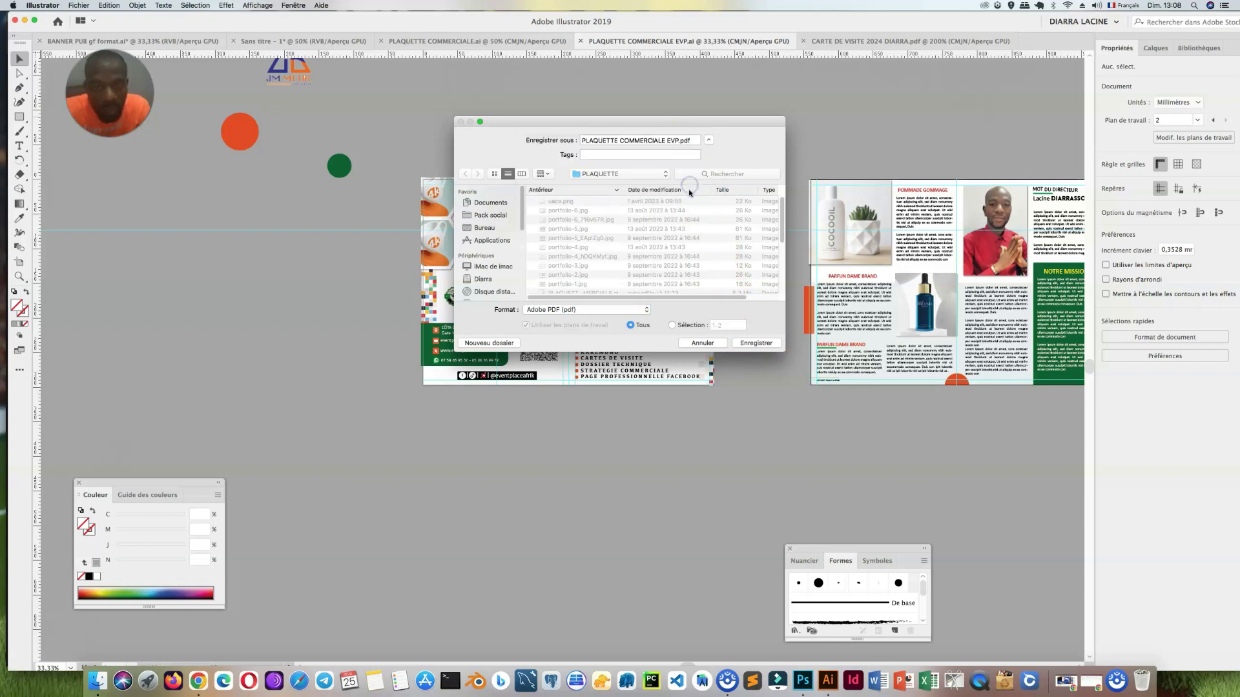
left_click(599, 452)
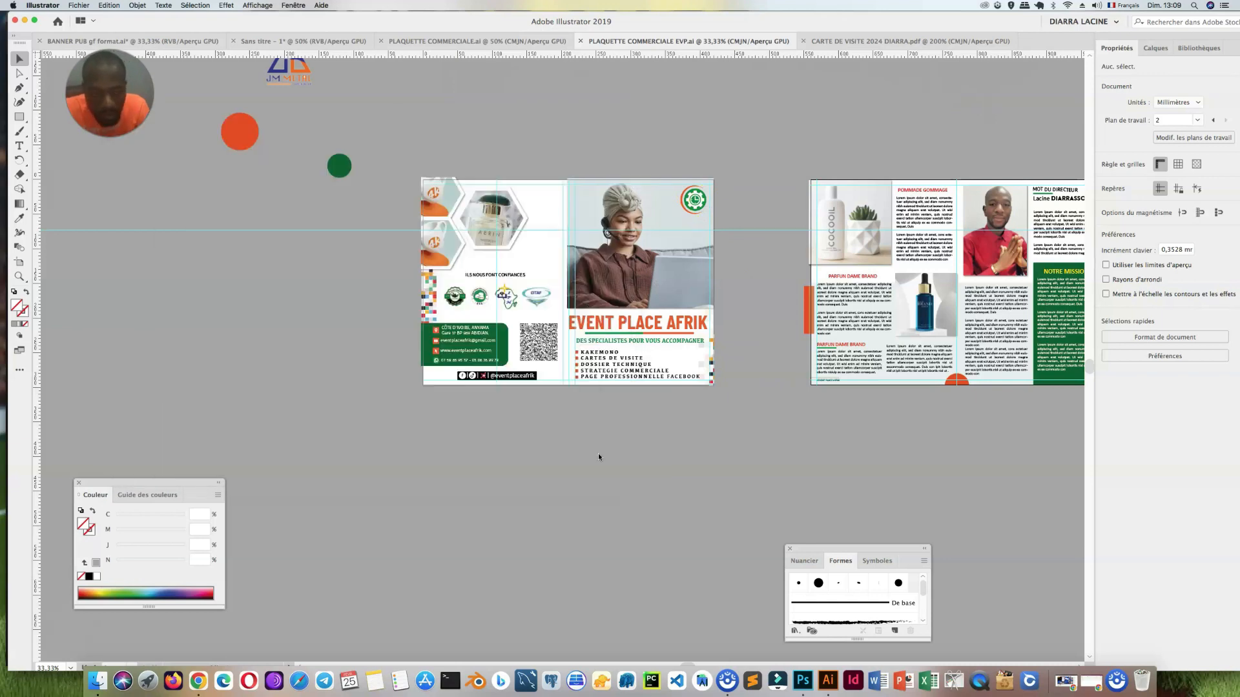
Step: Open PLAQUETTE COMMERCIALE EVP.pdf from the PLAQUETTE folder in Preview, minimise the Finder window and bring the PDF to the front
left_click(97, 683)
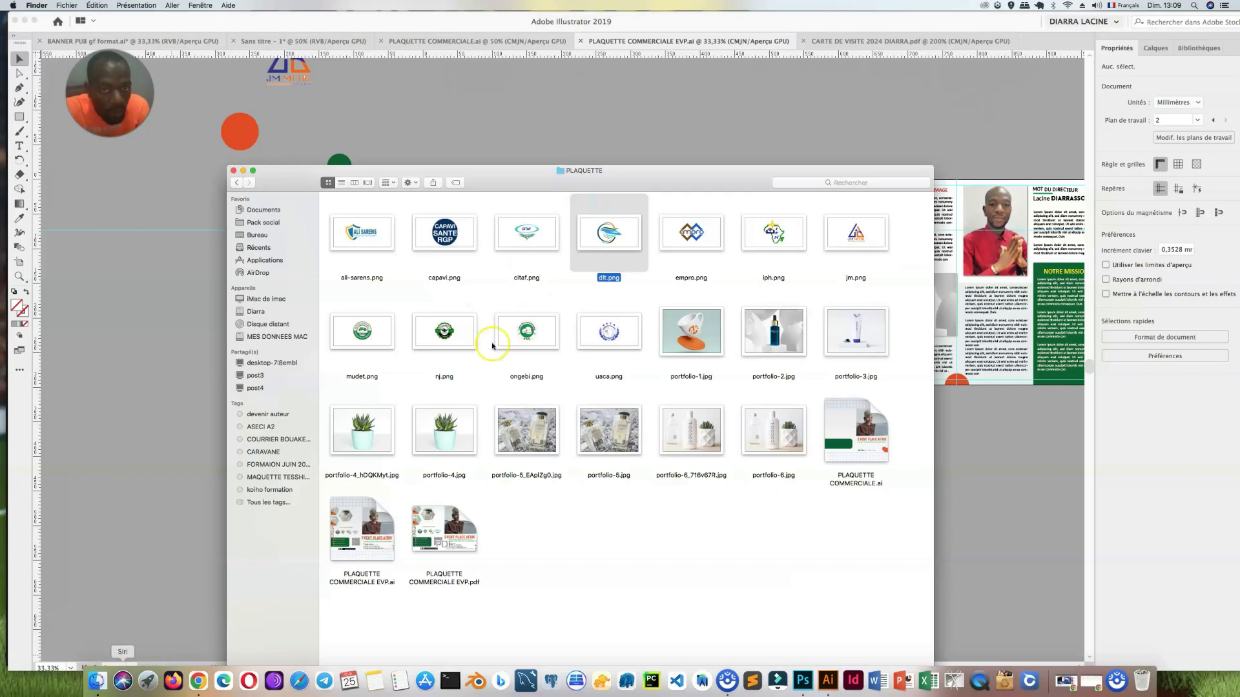
left_click(451, 516)
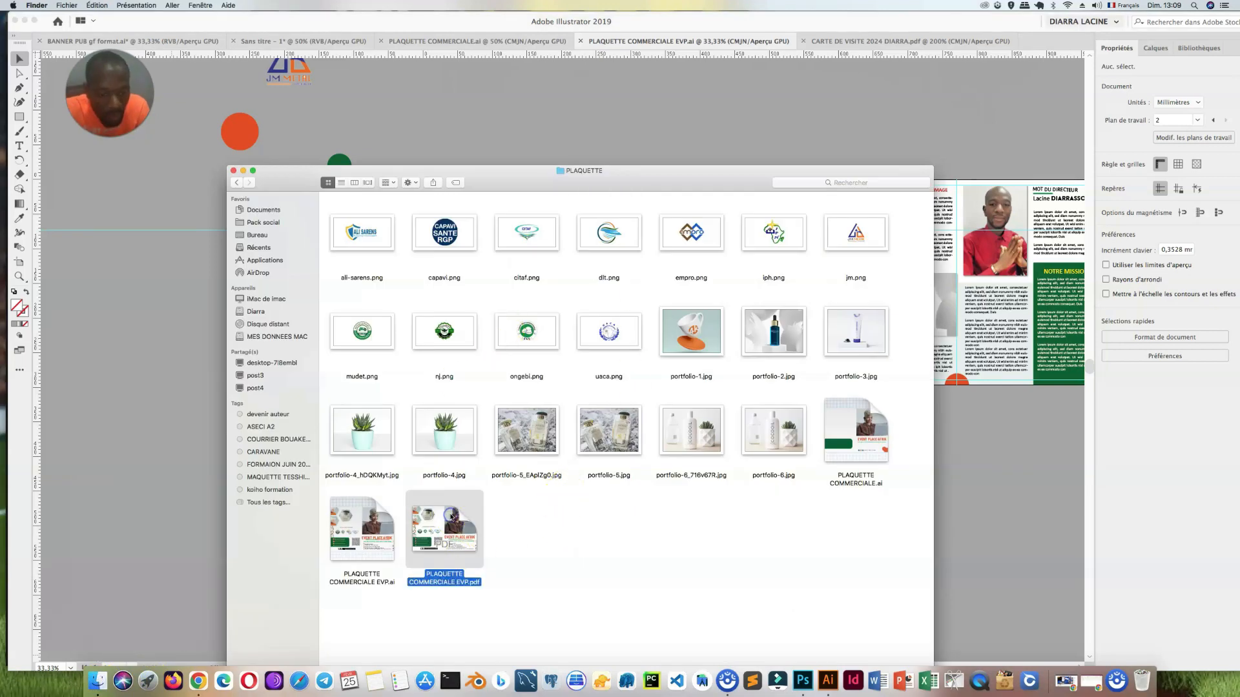
right_click(445, 519)
mouse_move(650, 471)
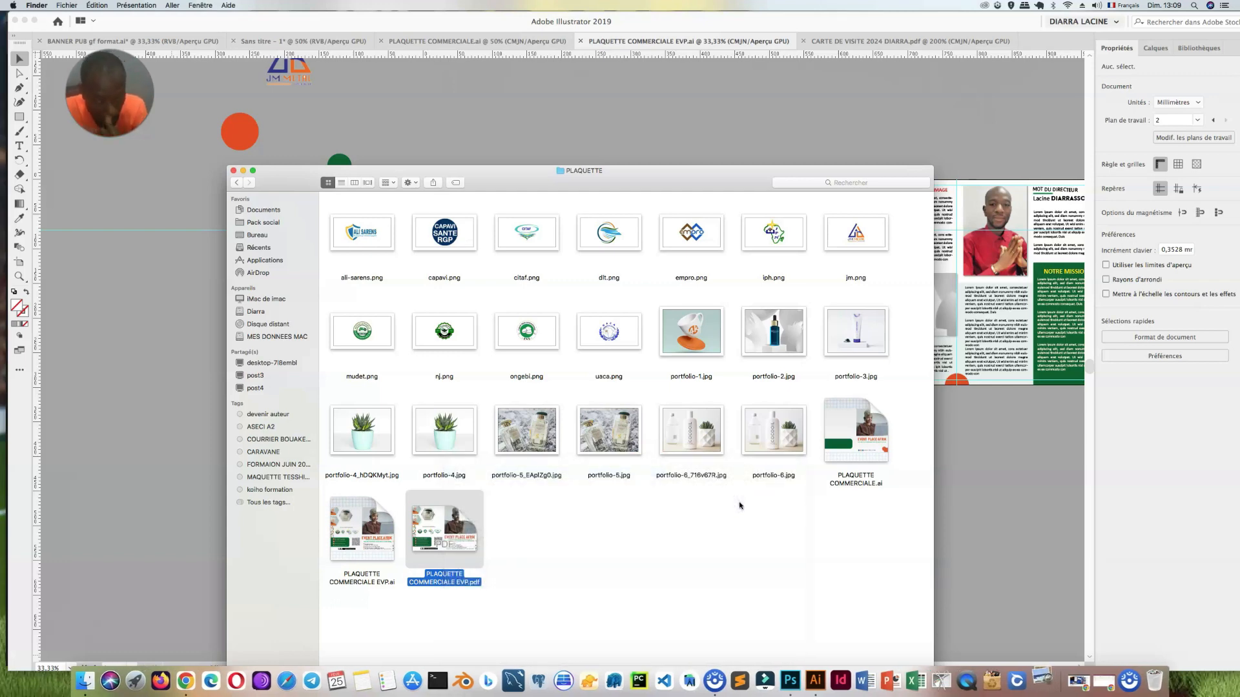
left_click(242, 172)
left_click(683, 428)
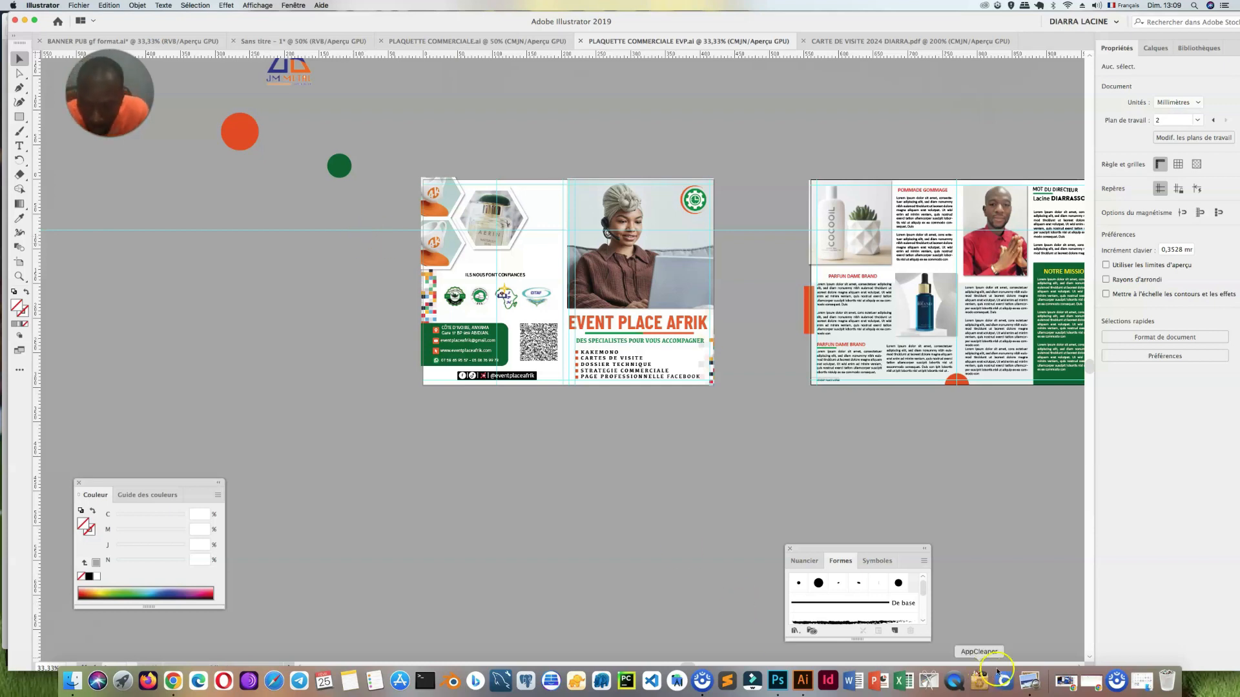
left_click(1029, 680)
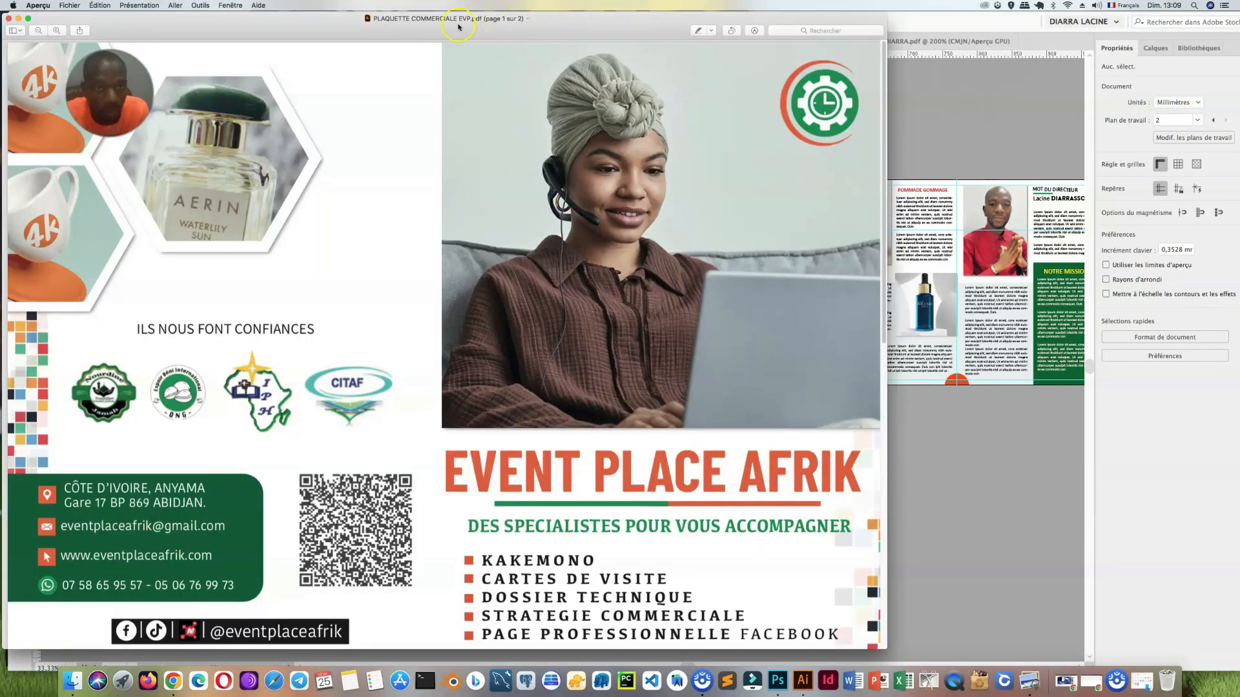
Step: Examine both pages of the exported PDF, checking the cover spread and the inside spread with its texts and photos
scroll(607, 304, "down", 5)
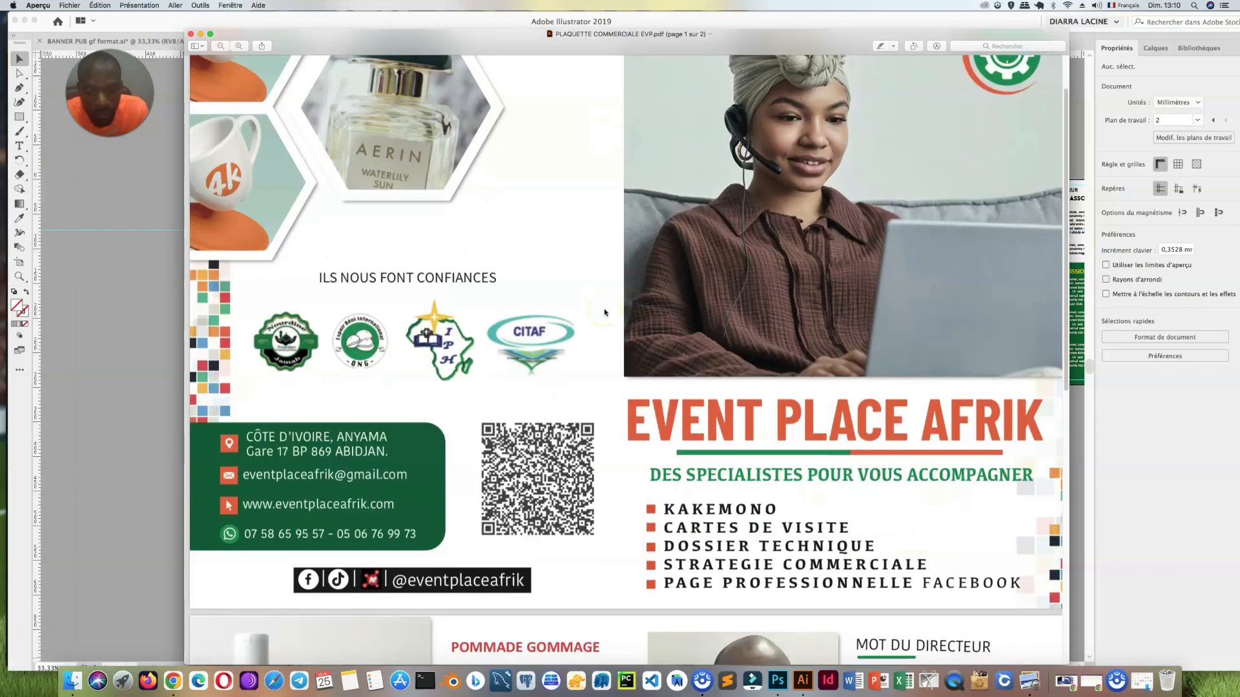
scroll(611, 306, "down", 10)
scroll(610, 302, "up", 1)
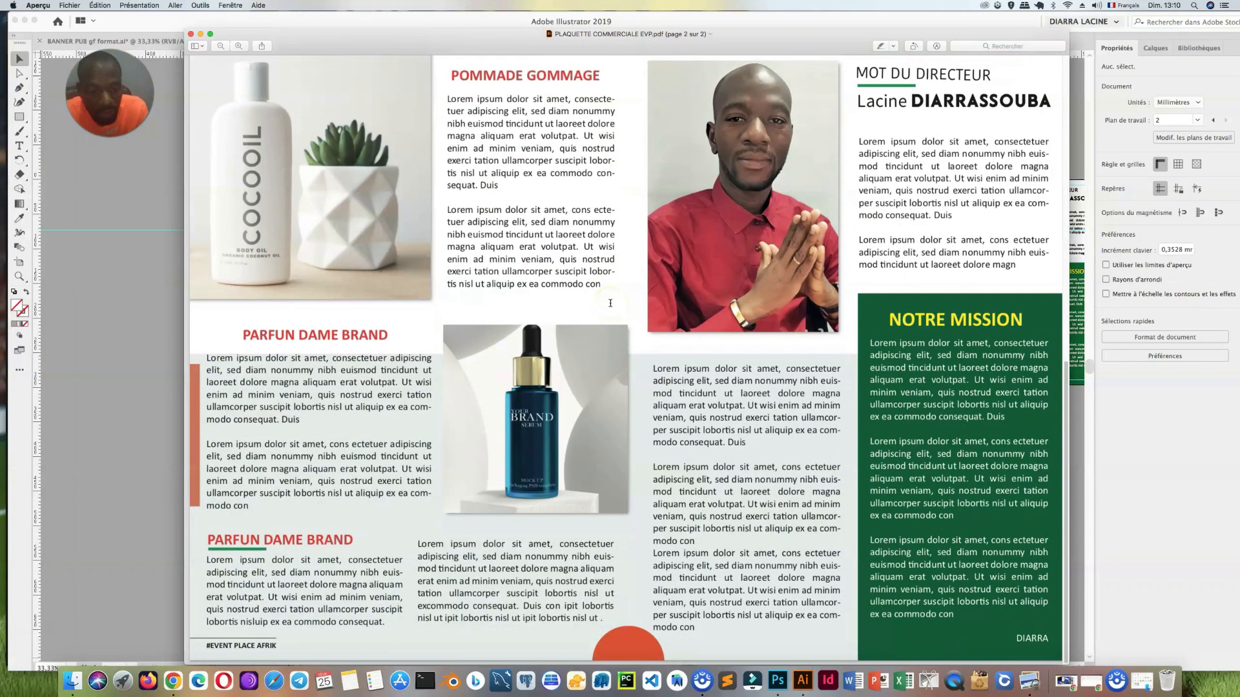
scroll(693, 421, "up", 8)
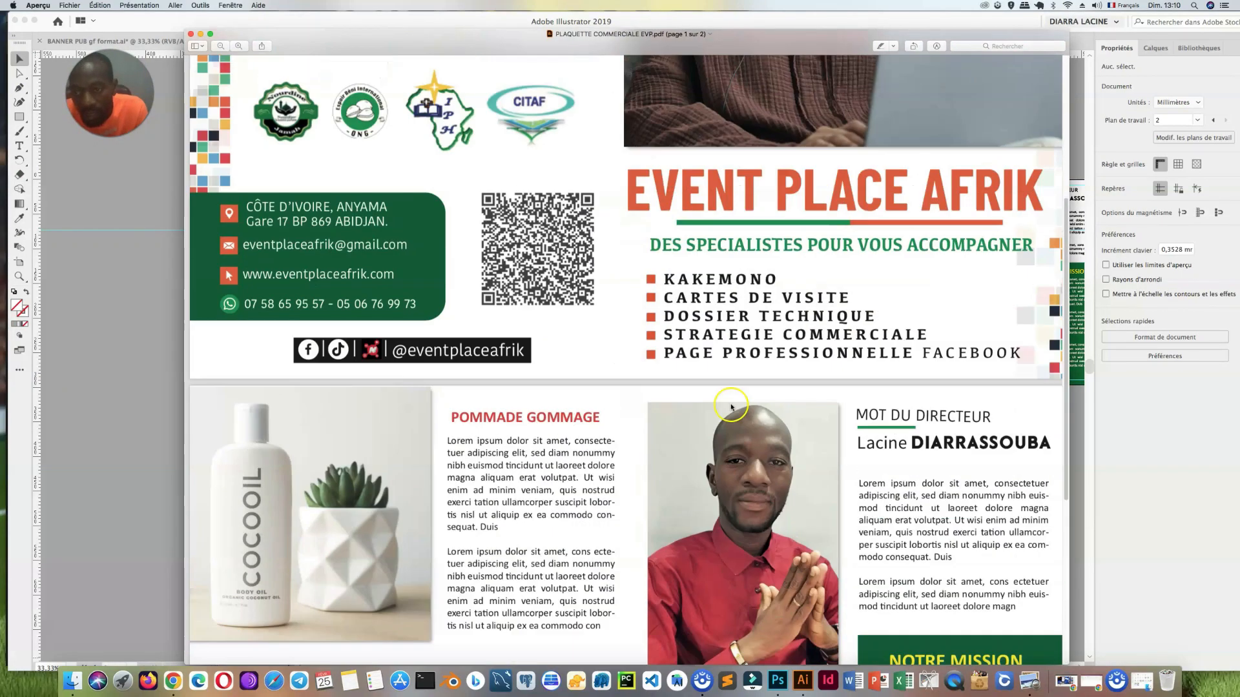
scroll(731, 406, "up", 5)
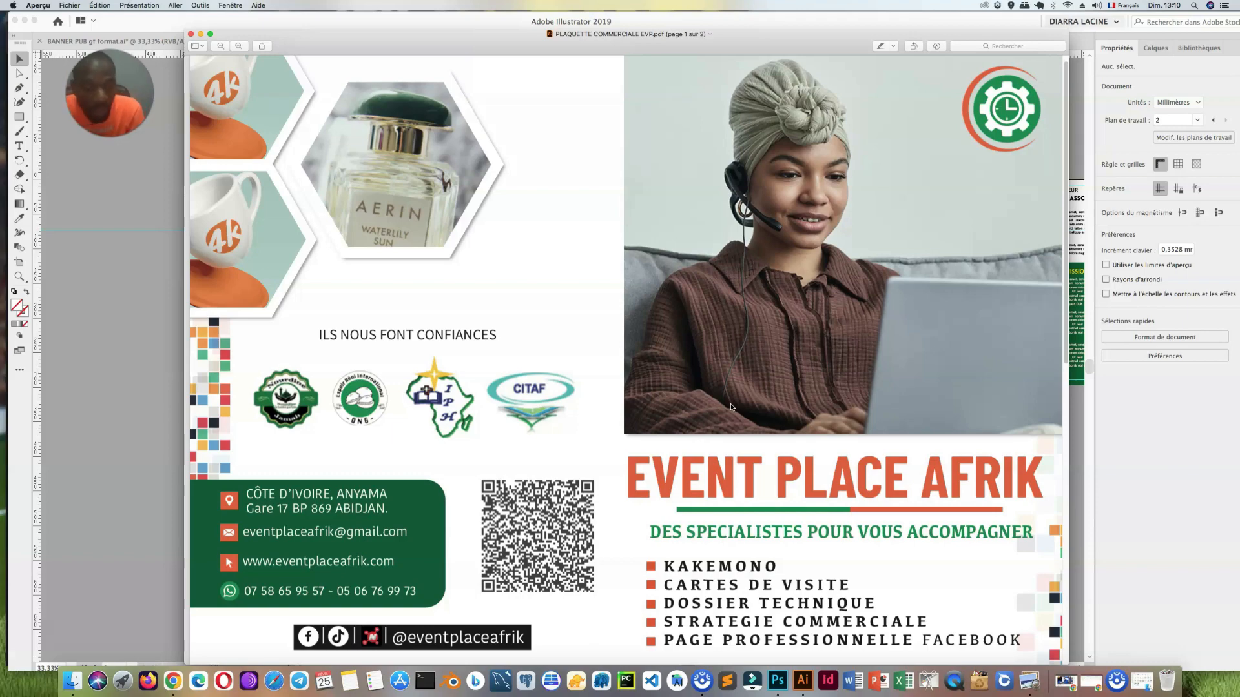
scroll(657, 405, "down", 10)
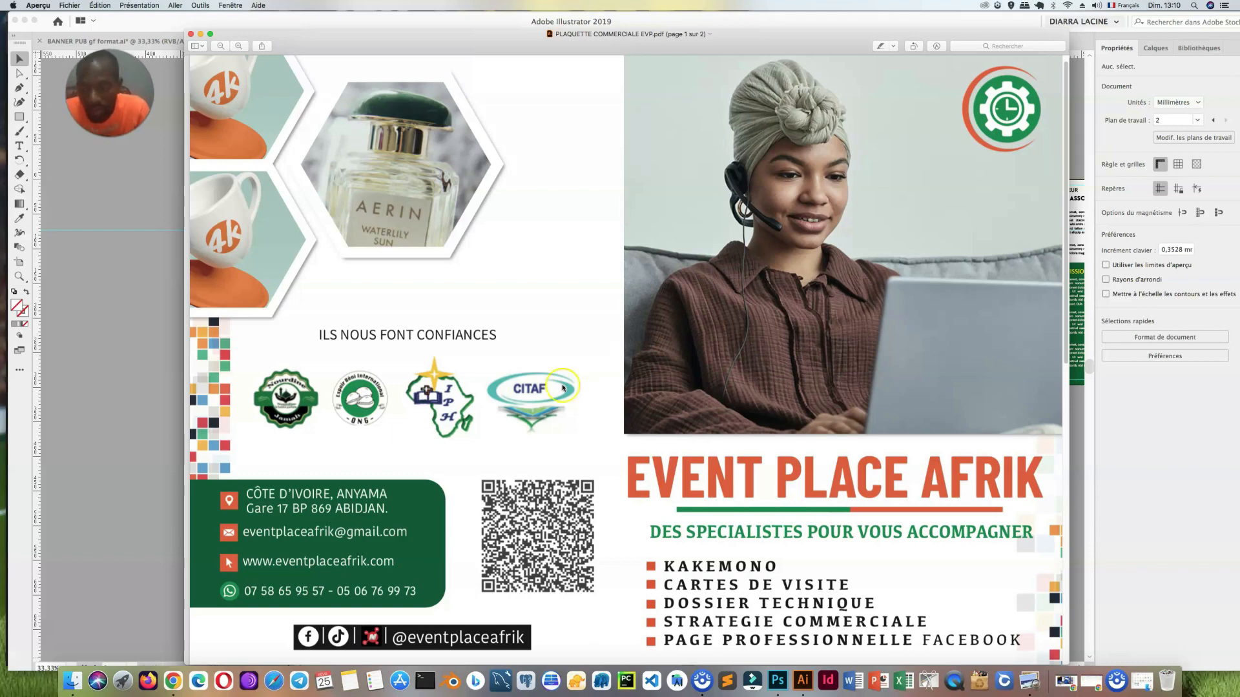
scroll(657, 407, "down", 3)
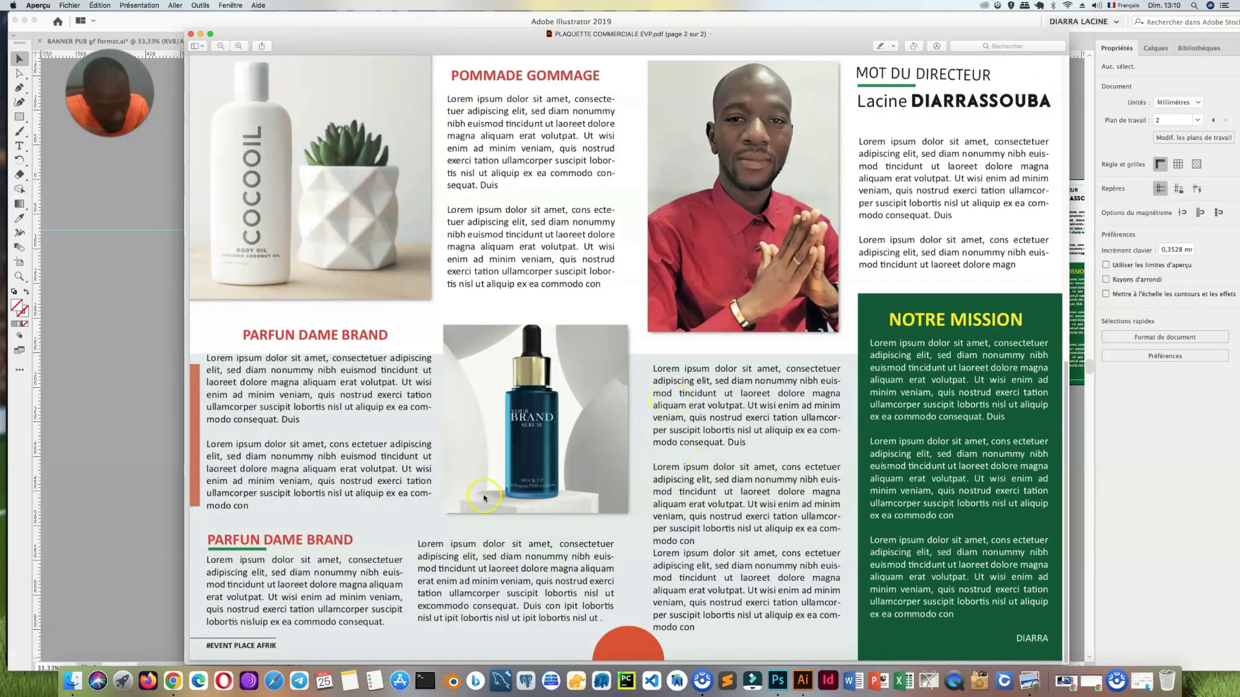
scroll(533, 488, "up", 10)
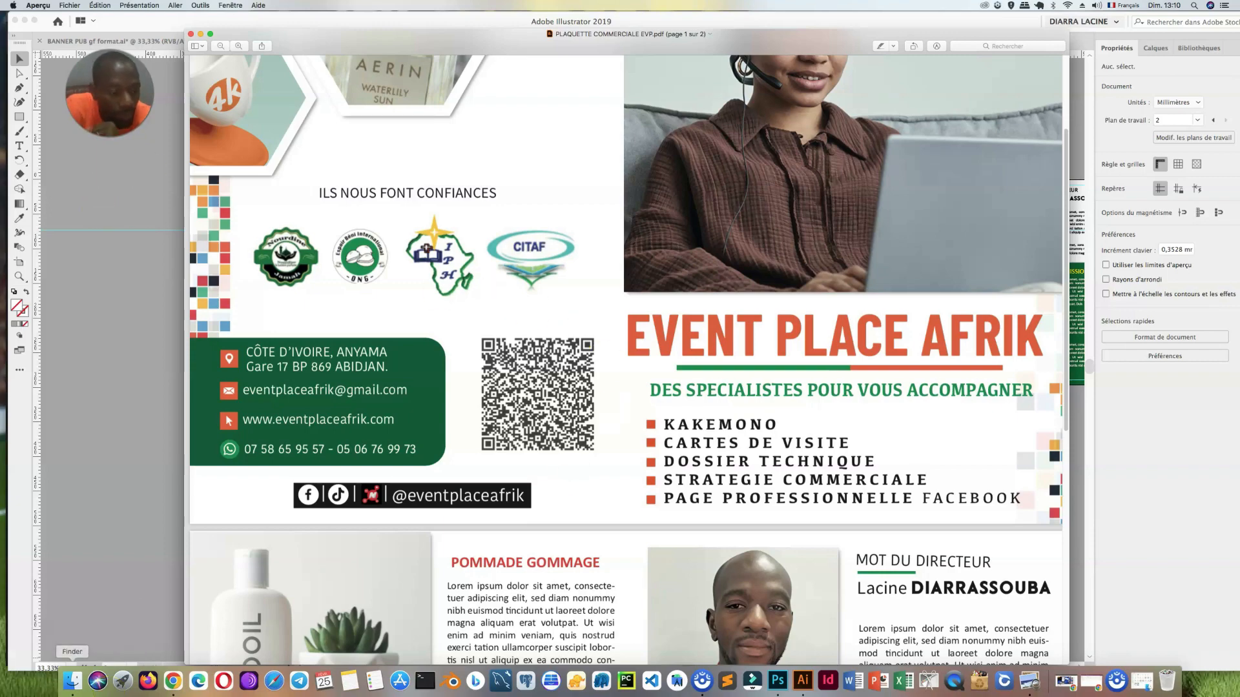
scroll(673, 432, "up", 5)
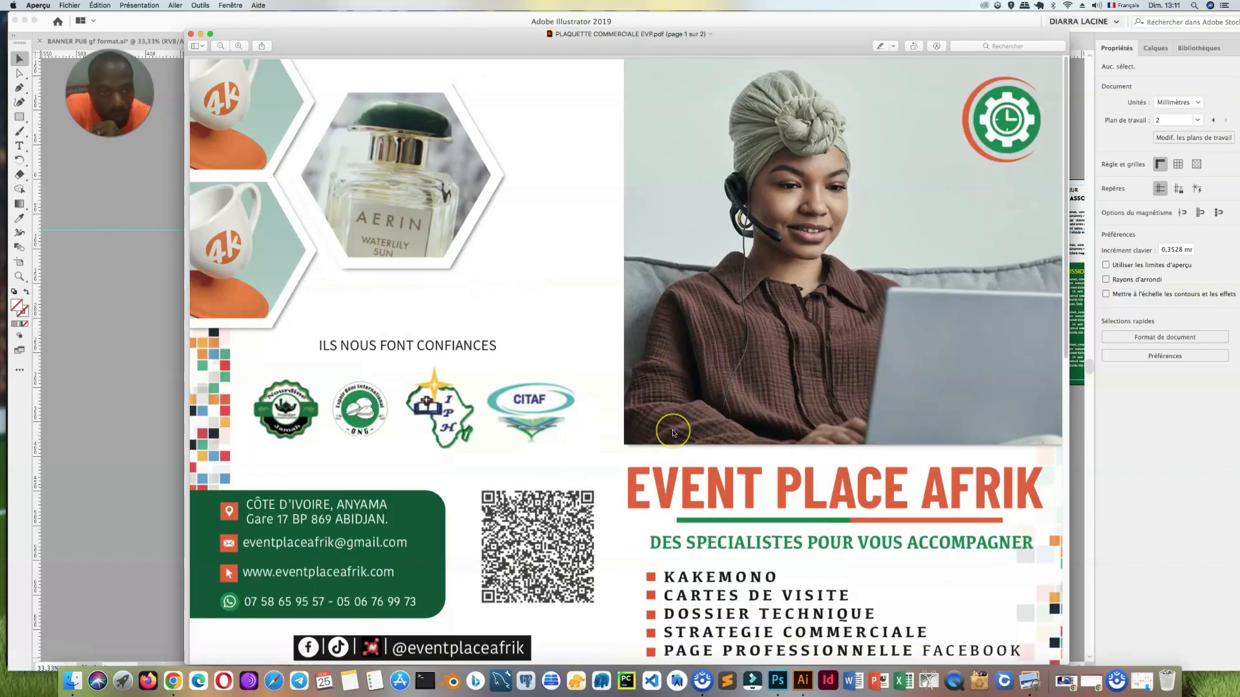
scroll(672, 432, "down", 4)
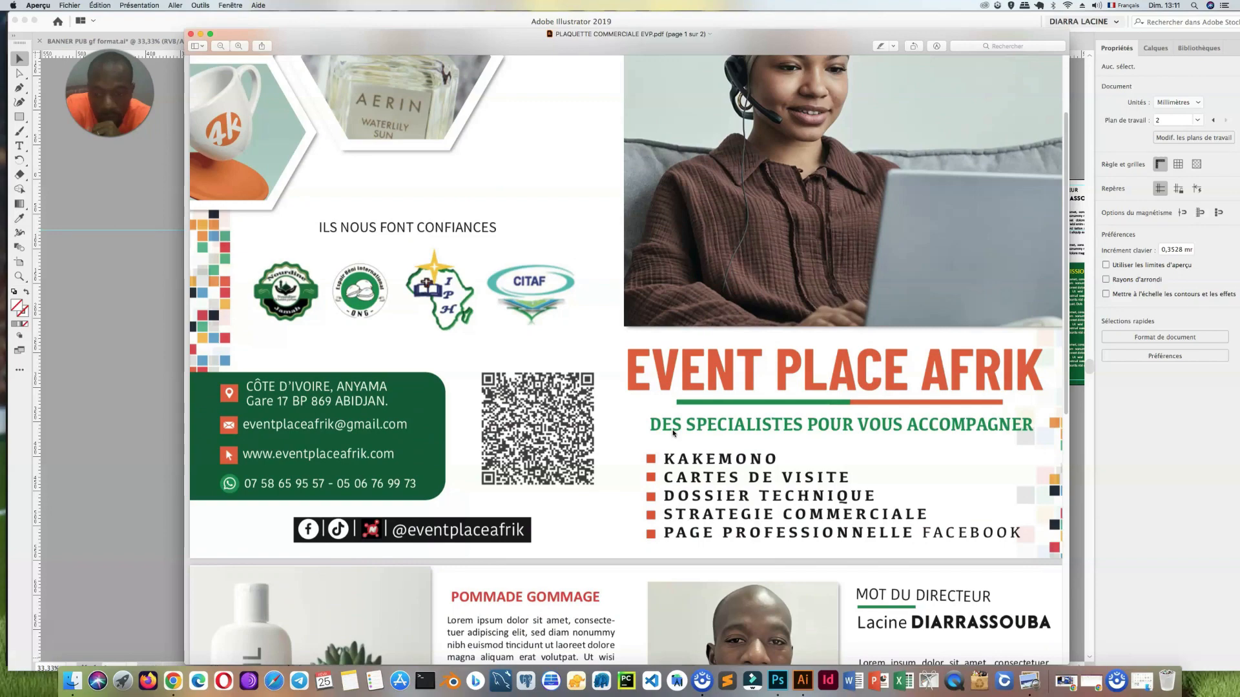
scroll(673, 433, "down", 10)
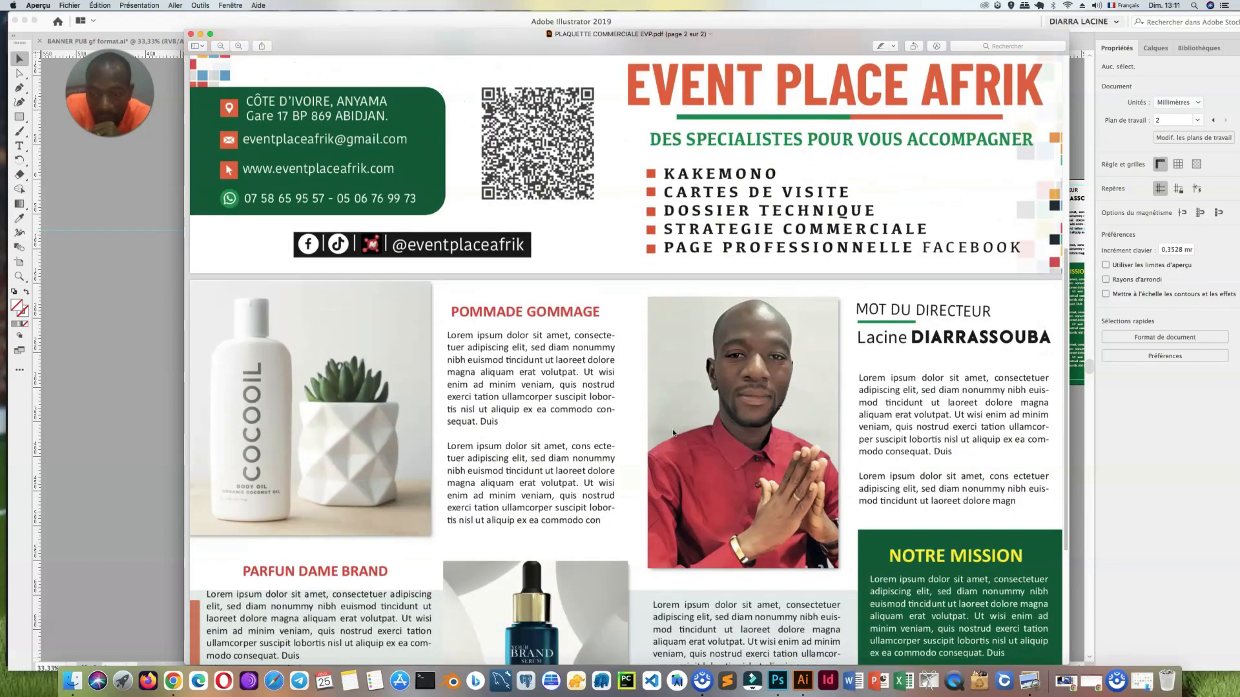
scroll(672, 433, "down", 7)
scroll(673, 433, "down", 1)
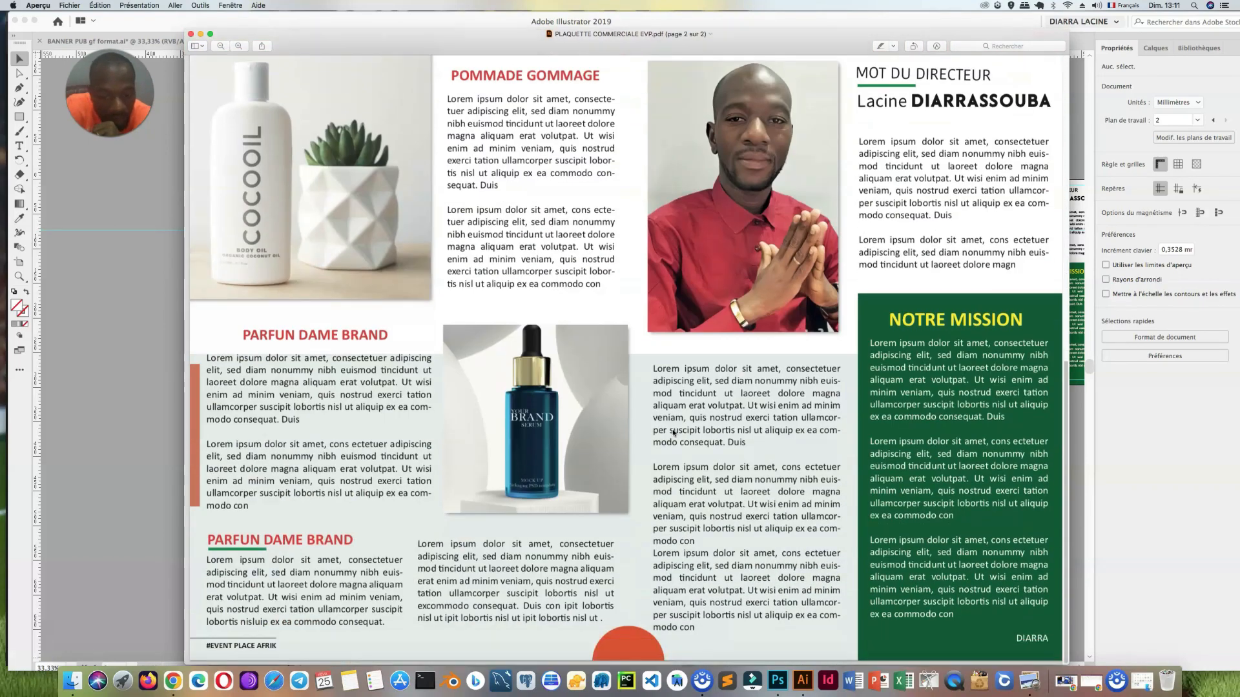